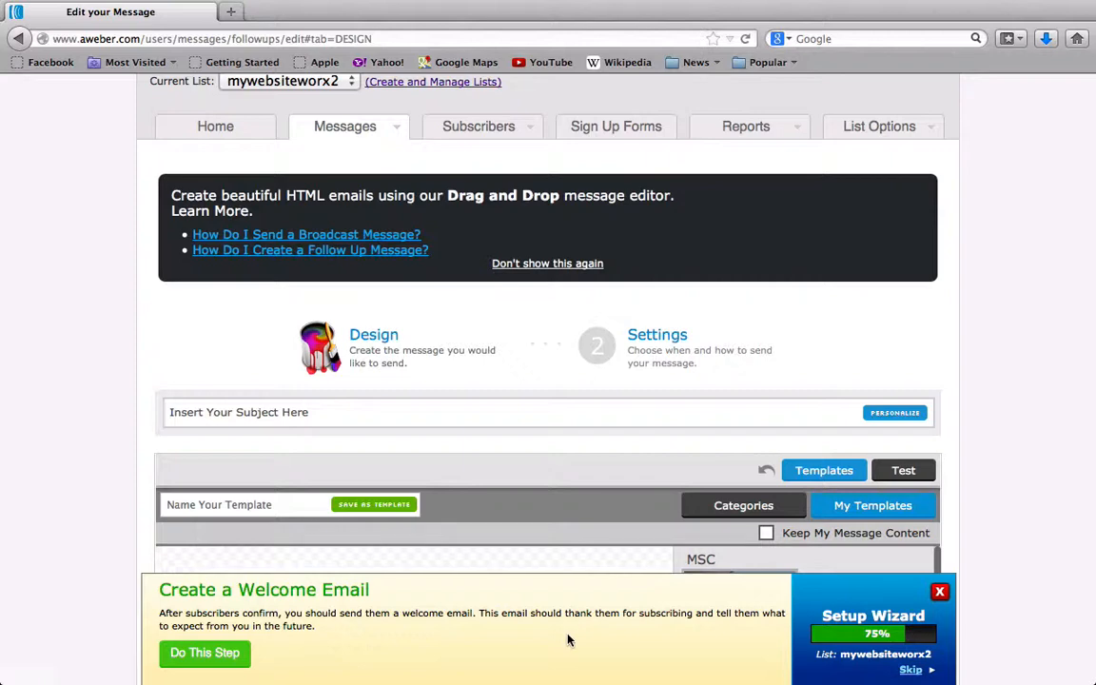
Look over the follow-up message's design page, from the subject field to the content blocks and message body
{"action": "scroll", "coordinate": [567, 640], "scroll_direction": "down", "scroll_amount": 3}
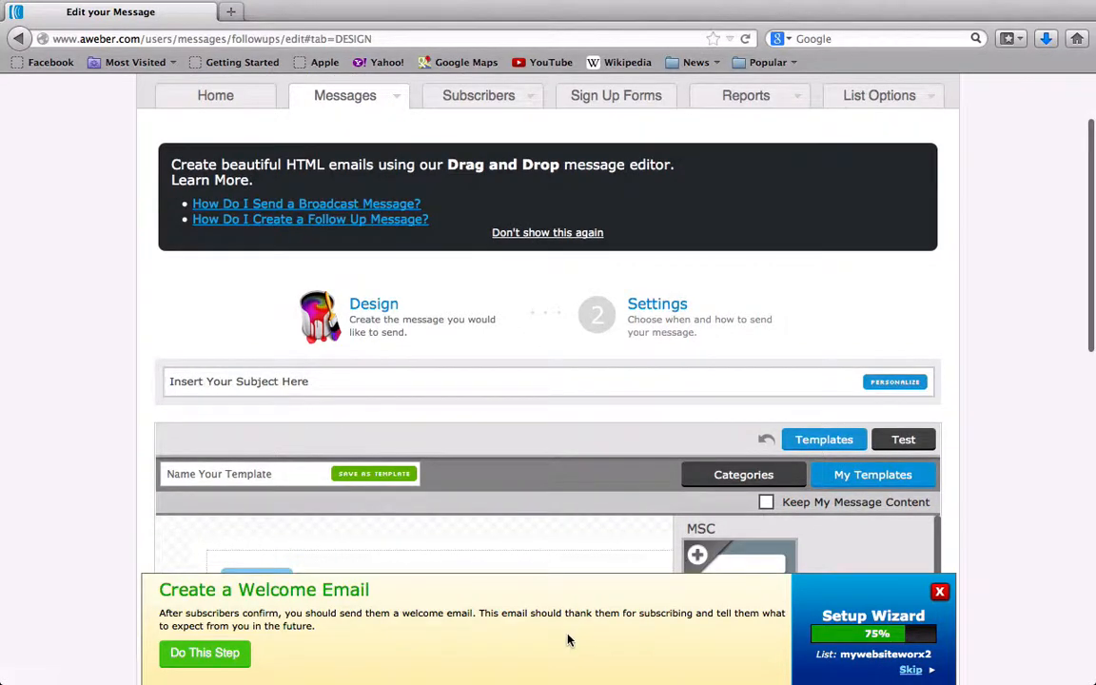
{"action": "scroll", "coordinate": [553, 499], "scroll_direction": "down", "scroll_amount": 1}
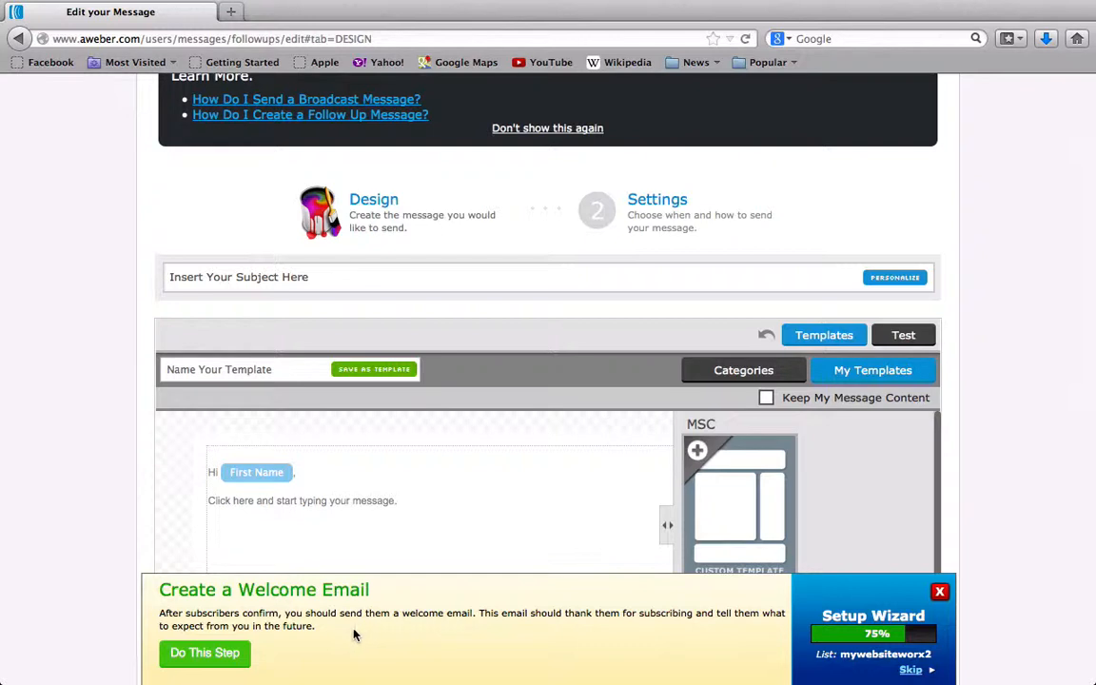
{"action": "scroll", "coordinate": [354, 635], "scroll_direction": "down", "scroll_amount": 2}
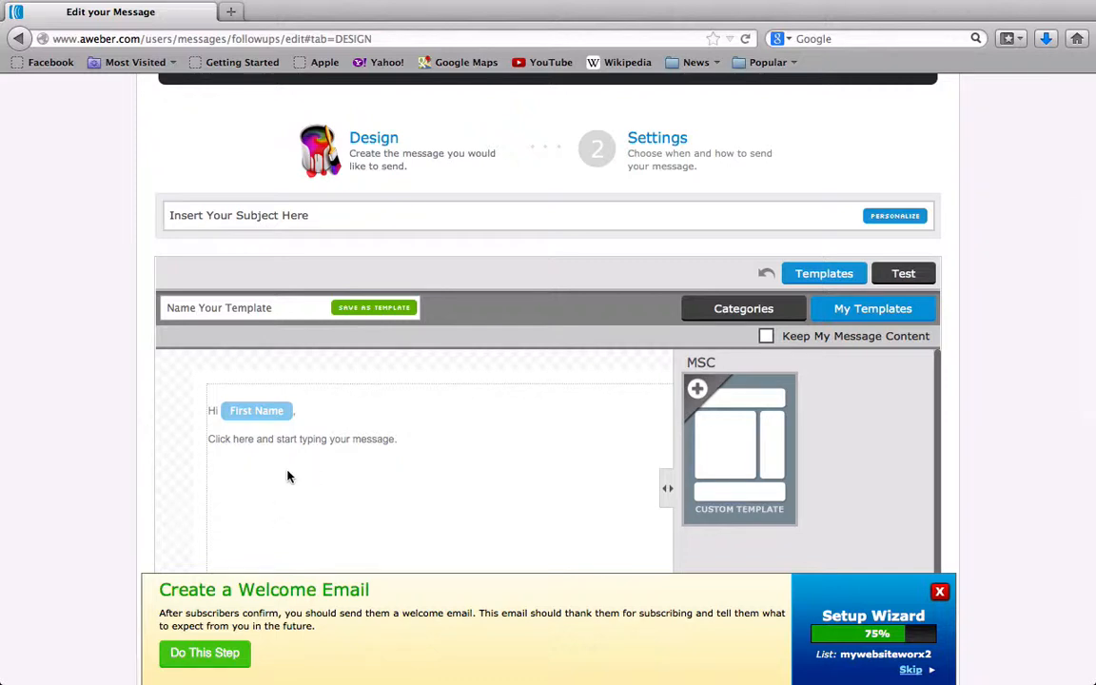
{"action": "scroll", "coordinate": [286, 474], "scroll_direction": "up", "scroll_amount": 1}
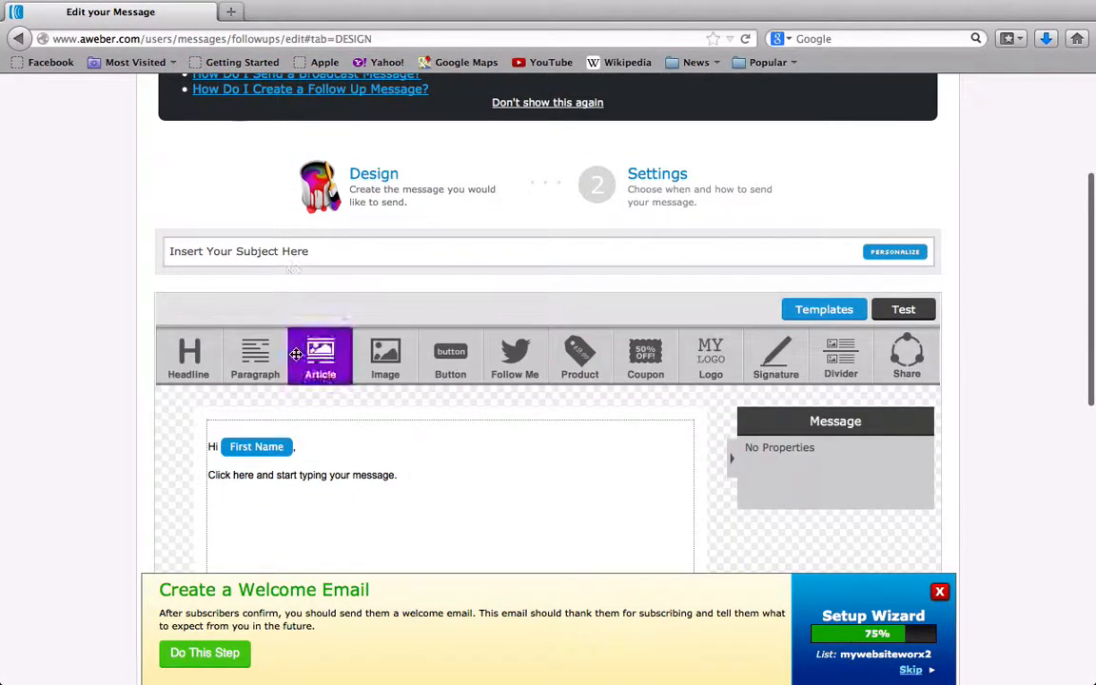
{"action": "scroll", "coordinate": [438, 476], "scroll_direction": "down", "scroll_amount": 4}
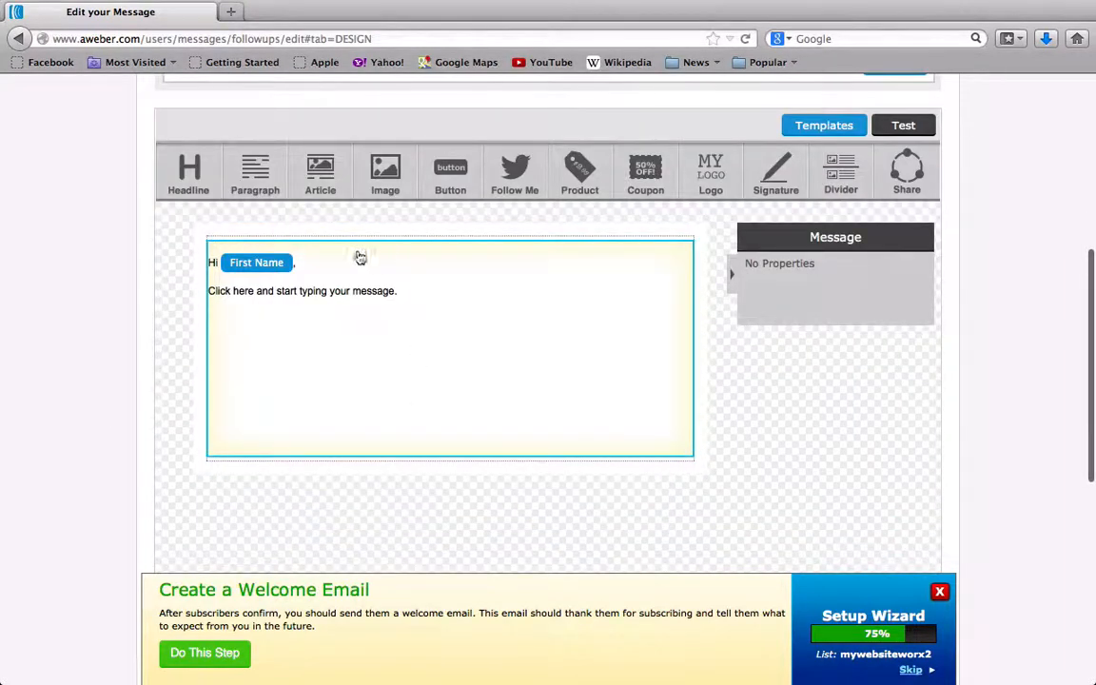
{"action": "scroll", "coordinate": [440, 288], "scroll_direction": "up", "scroll_amount": 2}
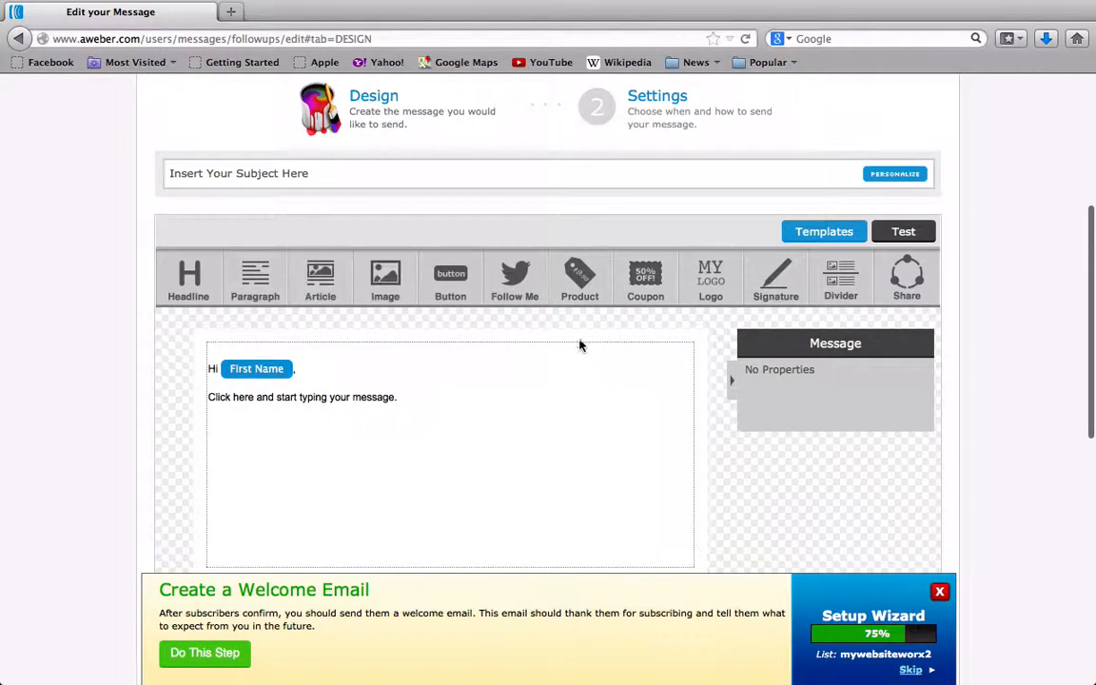
{"action": "scroll", "coordinate": [611, 318], "scroll_direction": "up", "scroll_amount": 3}
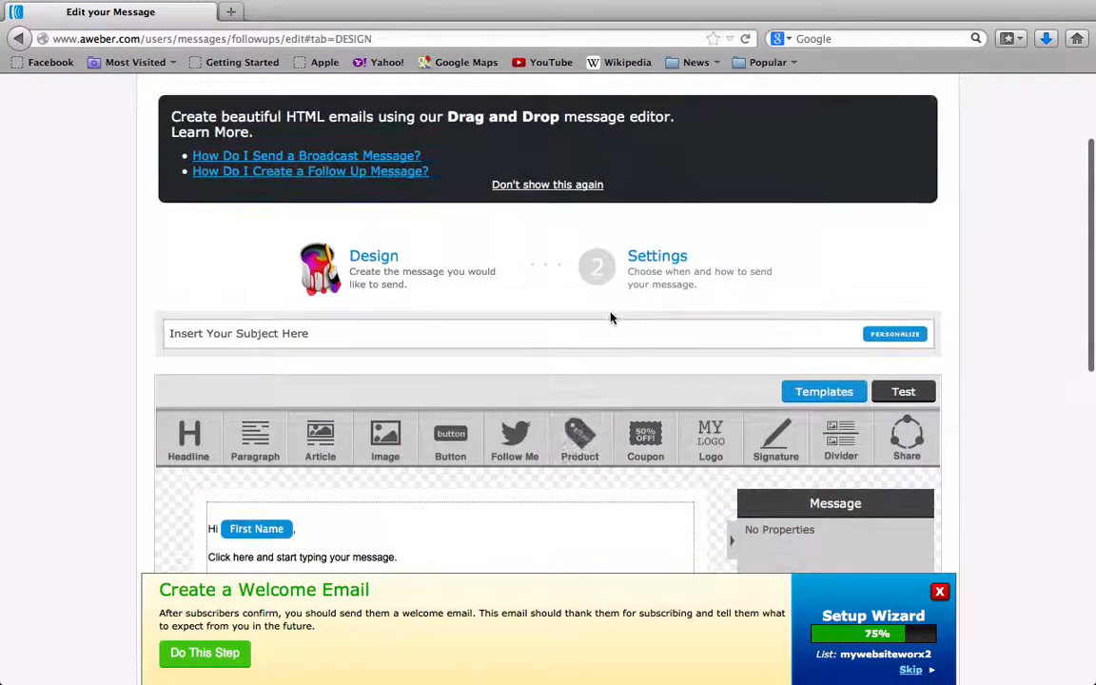
Enter "are you ready? (plus a quick favour)" as the message's subject
{"action": "scroll", "coordinate": [420, 264], "scroll_direction": "down", "scroll_amount": 1}
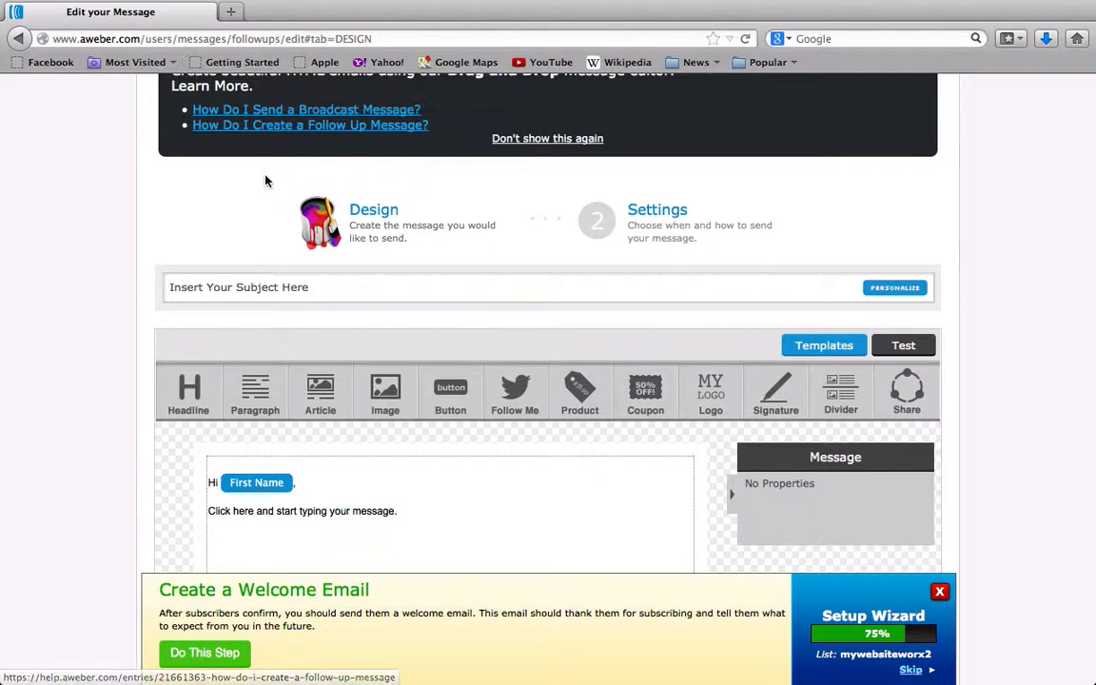
{"action": "left_click", "coordinate": [251, 286]}
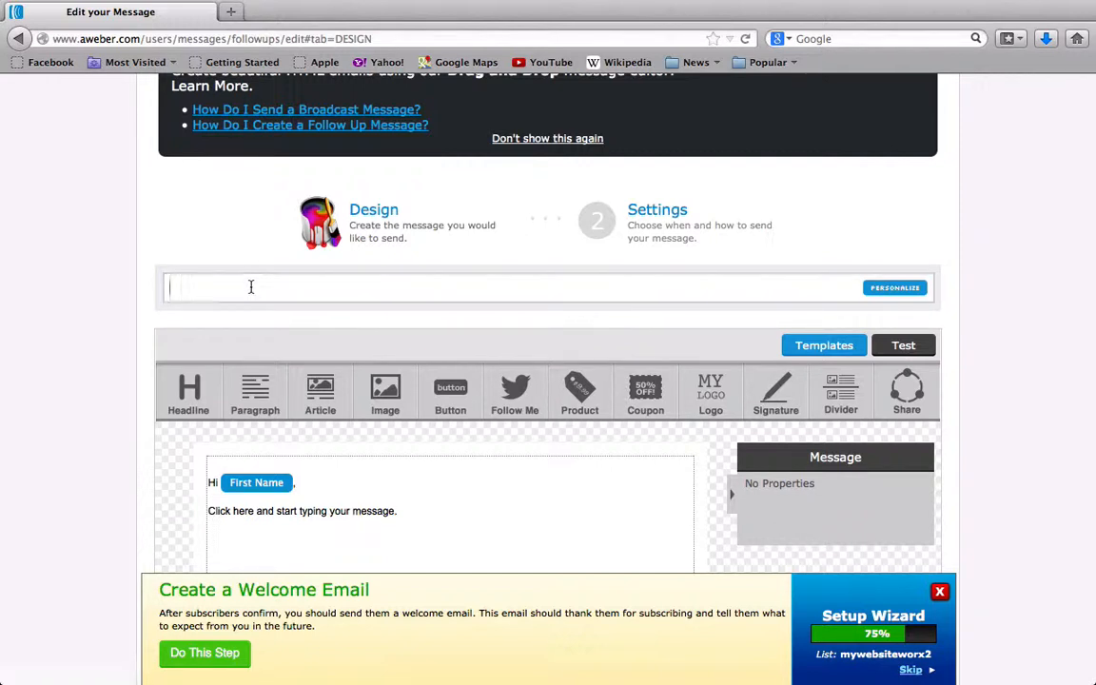
{"action": "type", "text": "are you ready? (plus a quick"}
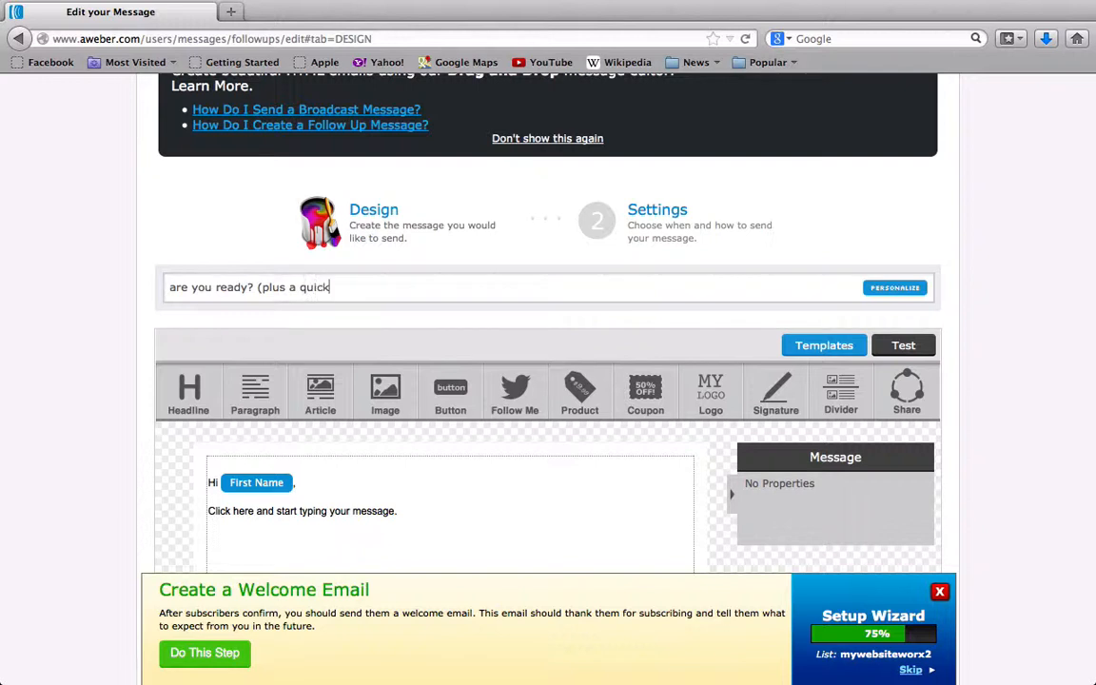
{"action": "type", "text": " favour)"}
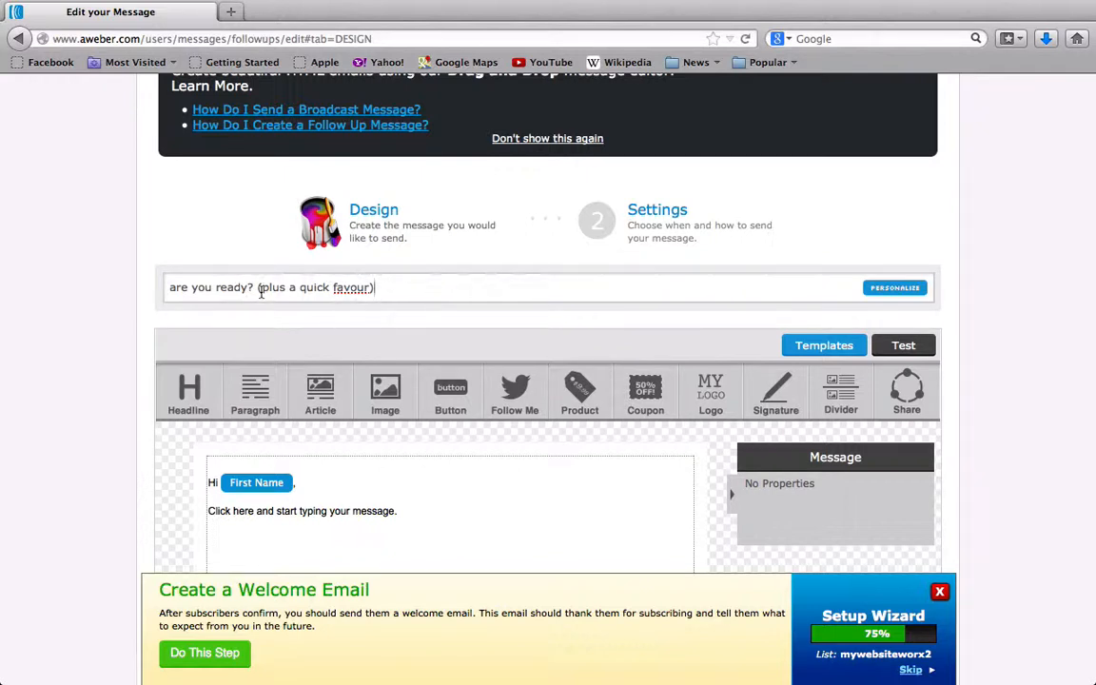
Replace the default greeting and placeholder text in the message body by pasting the prepared welcome email beginning "Hey there,"
{"action": "scroll", "coordinate": [262, 292], "scroll_direction": "down", "scroll_amount": 1}
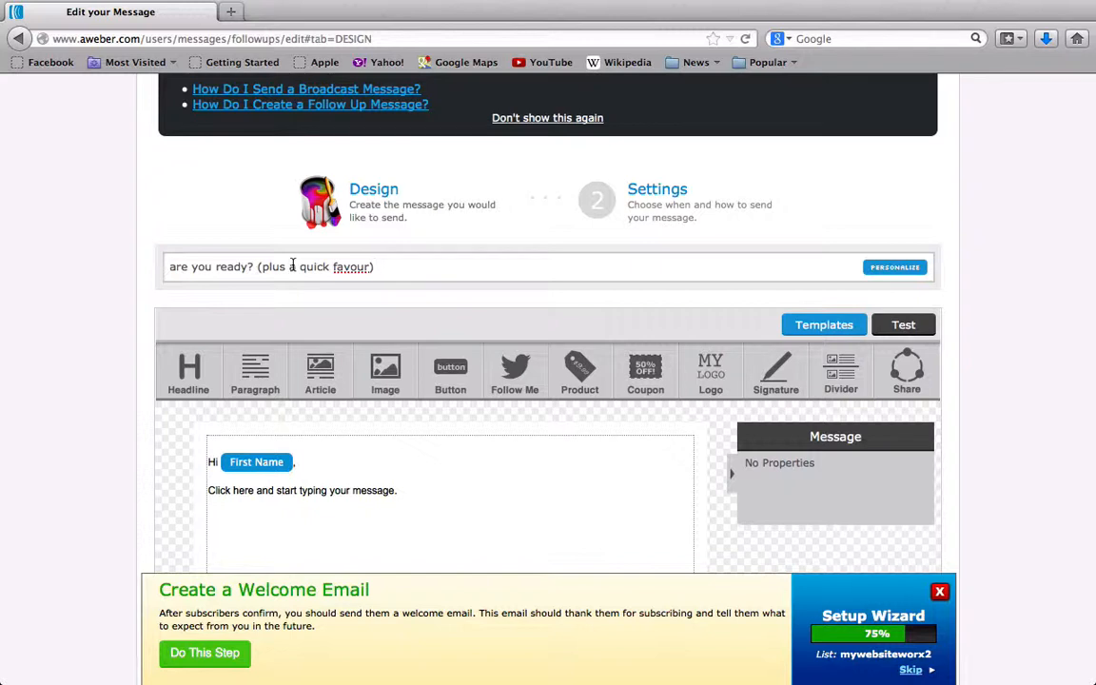
{"action": "scroll", "coordinate": [292, 266], "scroll_direction": "down", "scroll_amount": 2}
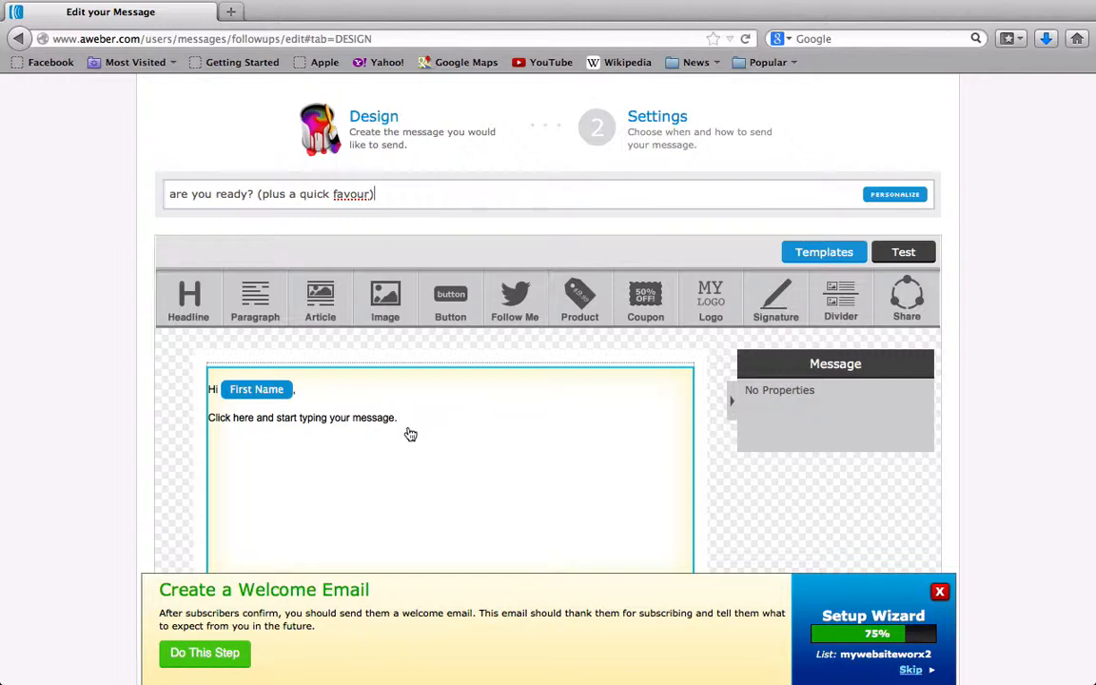
{"action": "scroll", "coordinate": [408, 433], "scroll_direction": "down", "scroll_amount": 3}
{"action": "left_click", "coordinate": [404, 322]}
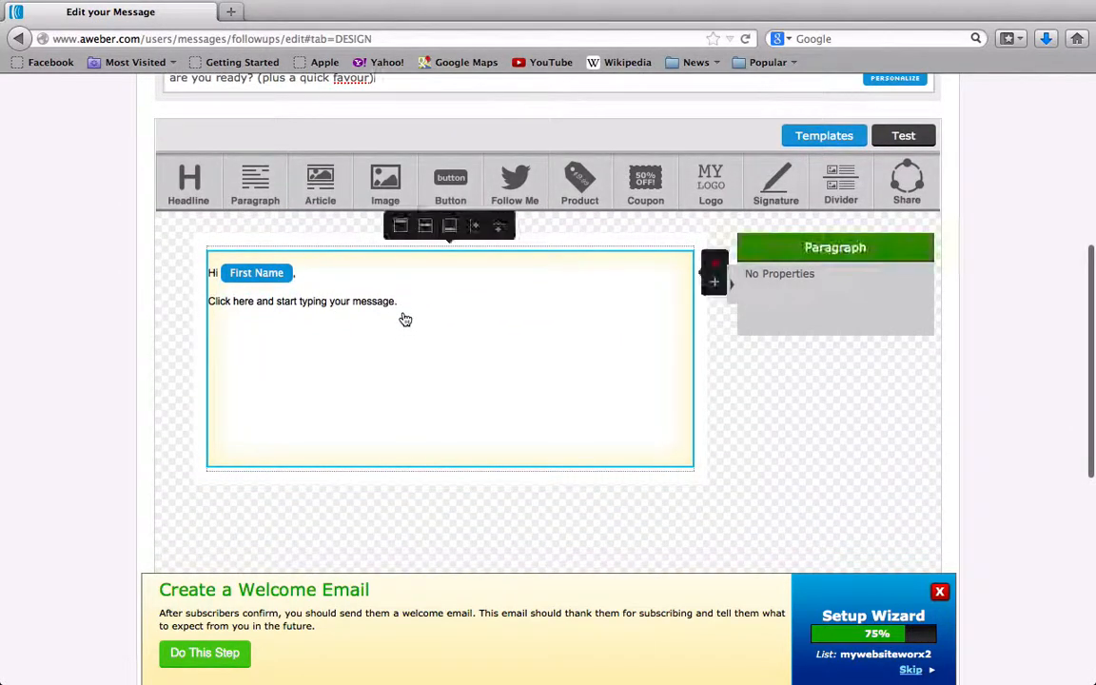
{"action": "left_click", "coordinate": [398, 301]}
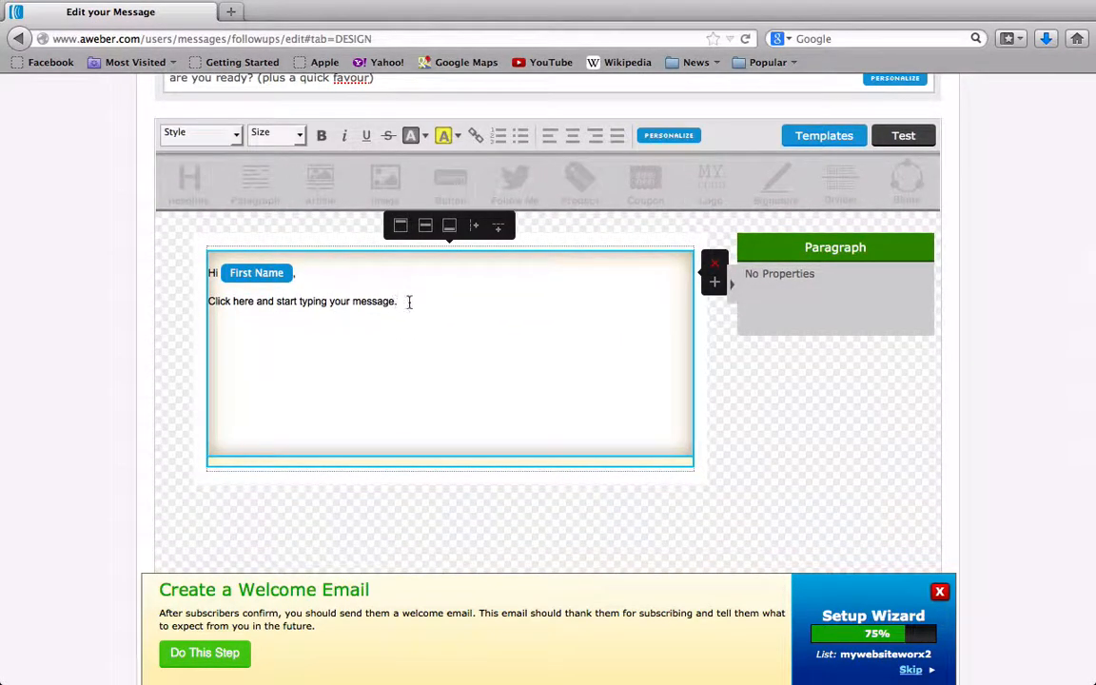
{"action": "left_click_drag", "start_coordinate": [409, 302], "coordinate": [218, 251]}
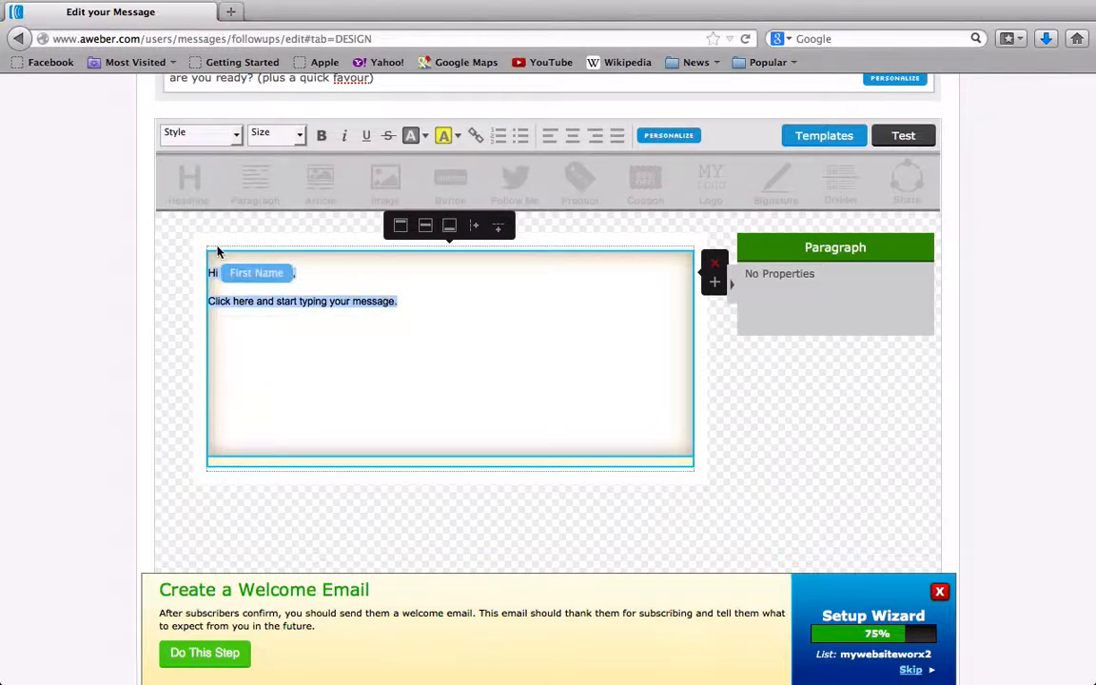
{"action": "key", "text": "BackSpace"}
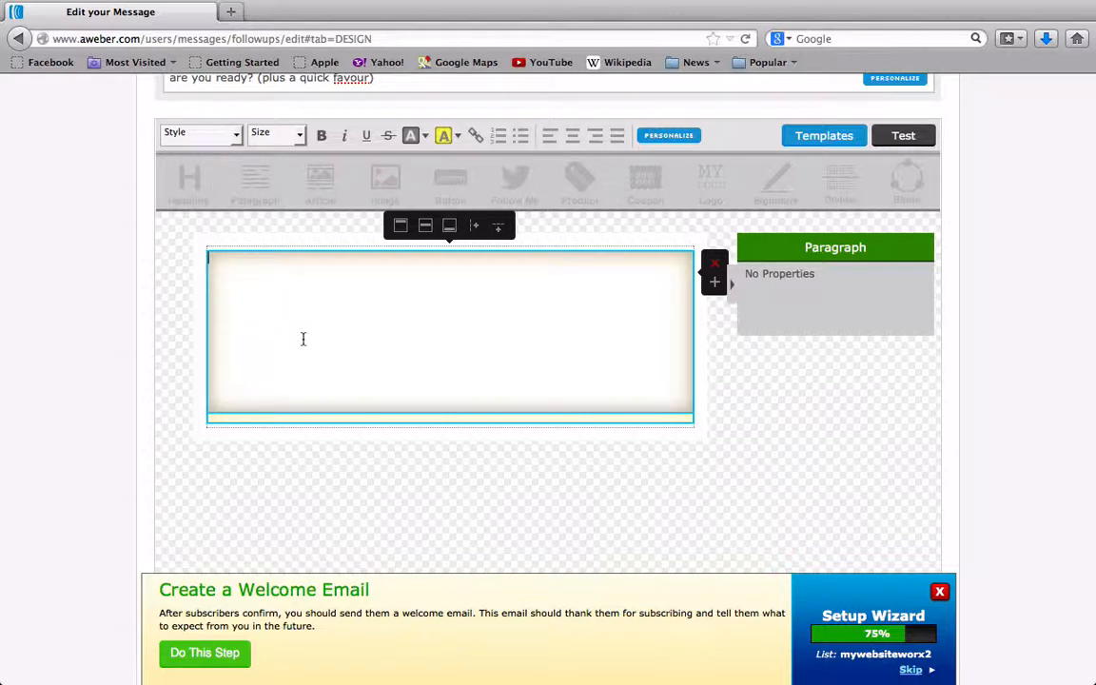
{"action": "key", "text": "super+v"}
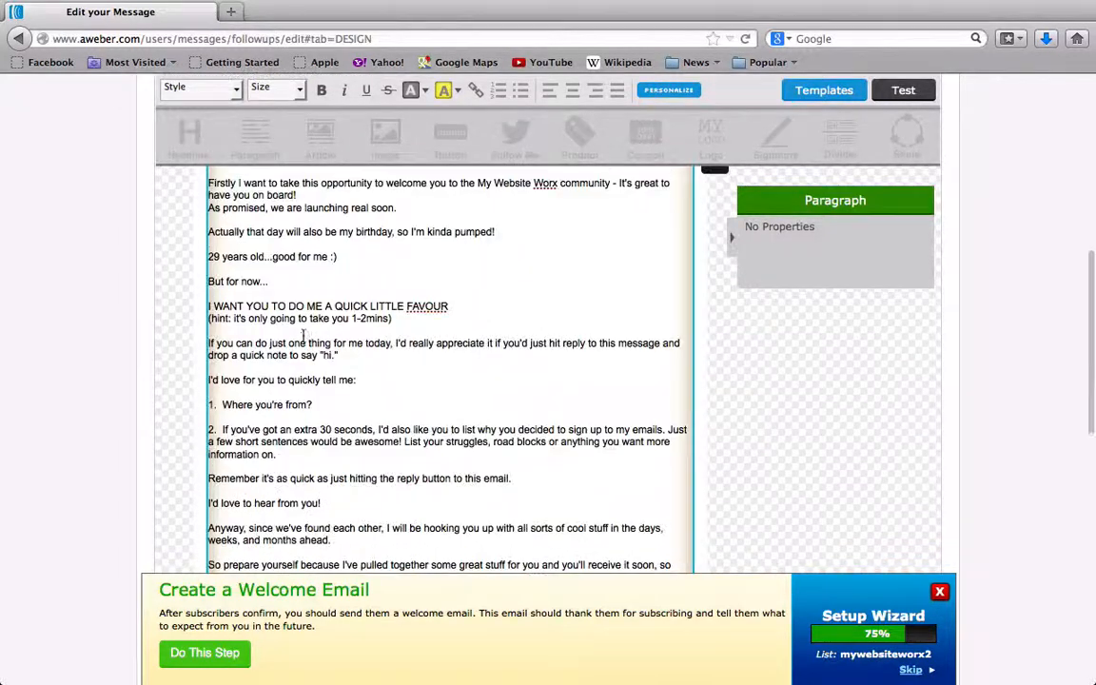
Read through the welcome email in the message body from the greeting to the sign-off
{"action": "scroll", "coordinate": [309, 259], "scroll_direction": "up", "scroll_amount": 3}
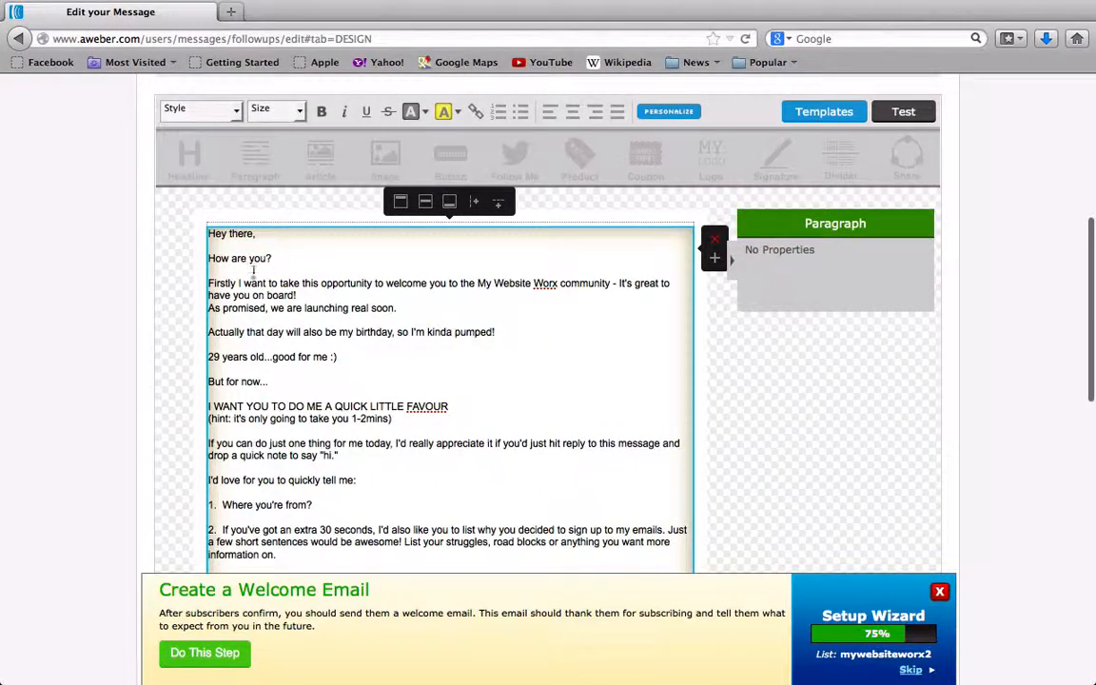
{"action": "scroll", "coordinate": [262, 326], "scroll_direction": "down", "scroll_amount": 5}
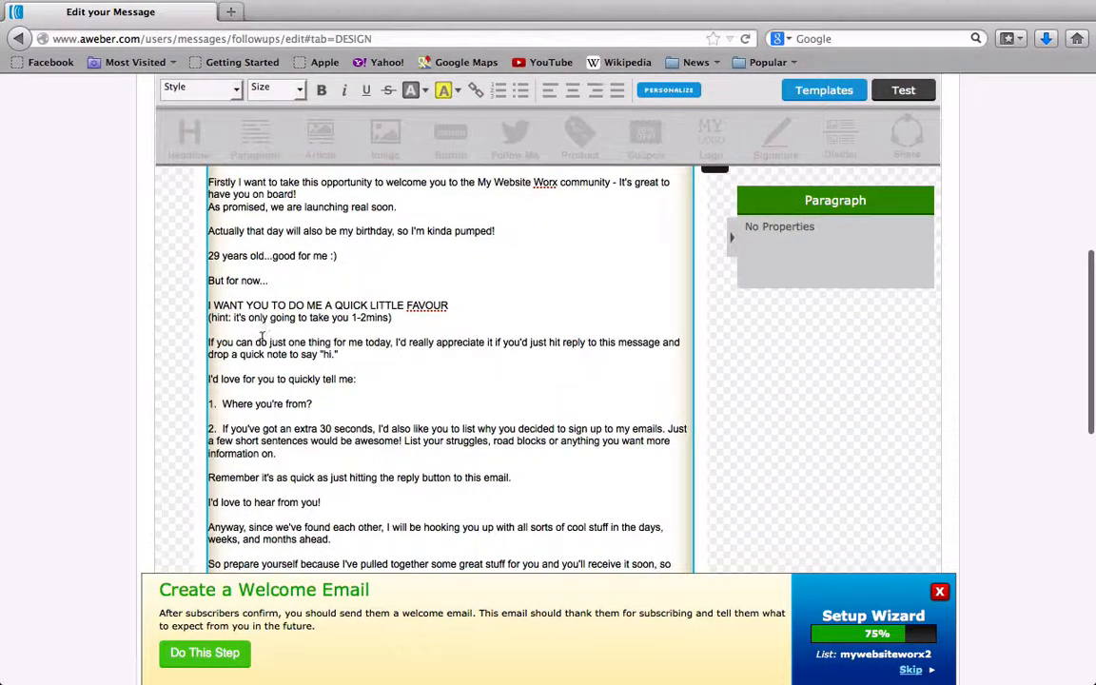
{"action": "scroll", "coordinate": [262, 338], "scroll_direction": "up", "scroll_amount": 3}
{"action": "scroll", "coordinate": [262, 338], "scroll_direction": "down", "scroll_amount": 4}
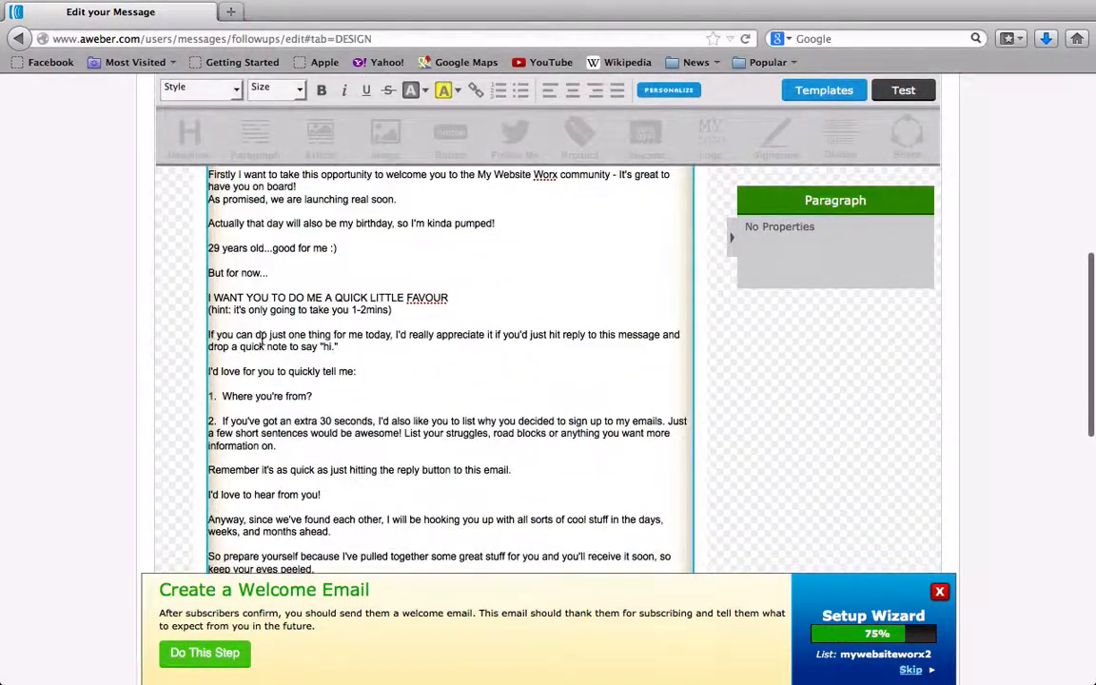
{"action": "scroll", "coordinate": [262, 340], "scroll_direction": "up", "scroll_amount": 3}
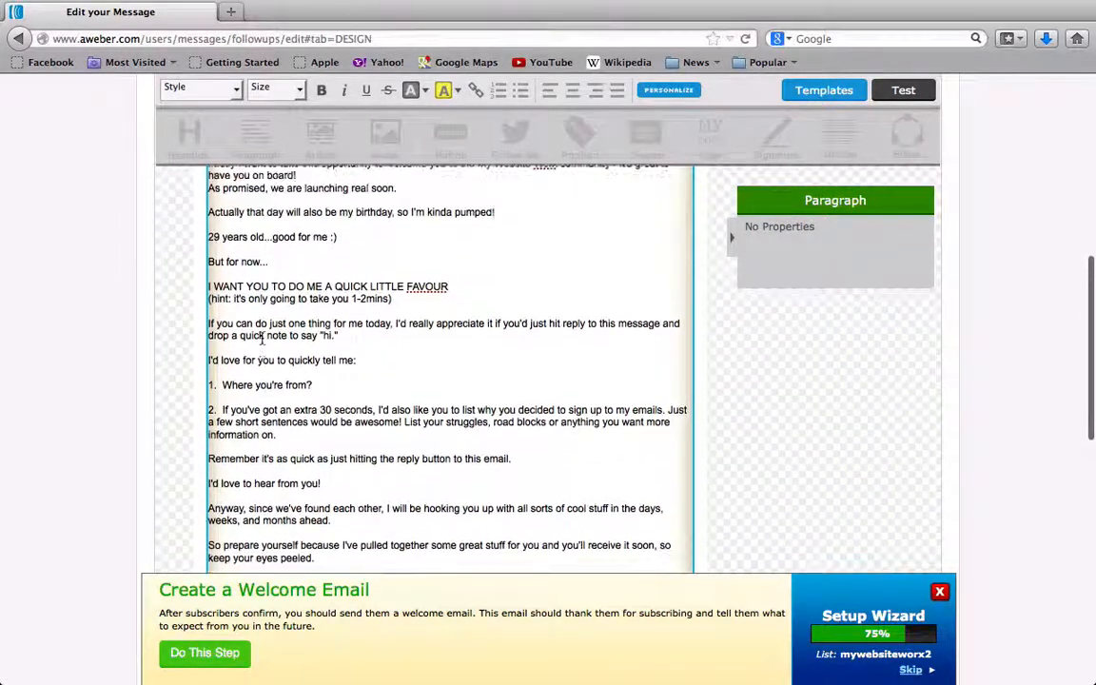
{"action": "scroll", "coordinate": [262, 335], "scroll_direction": "up", "scroll_amount": 3}
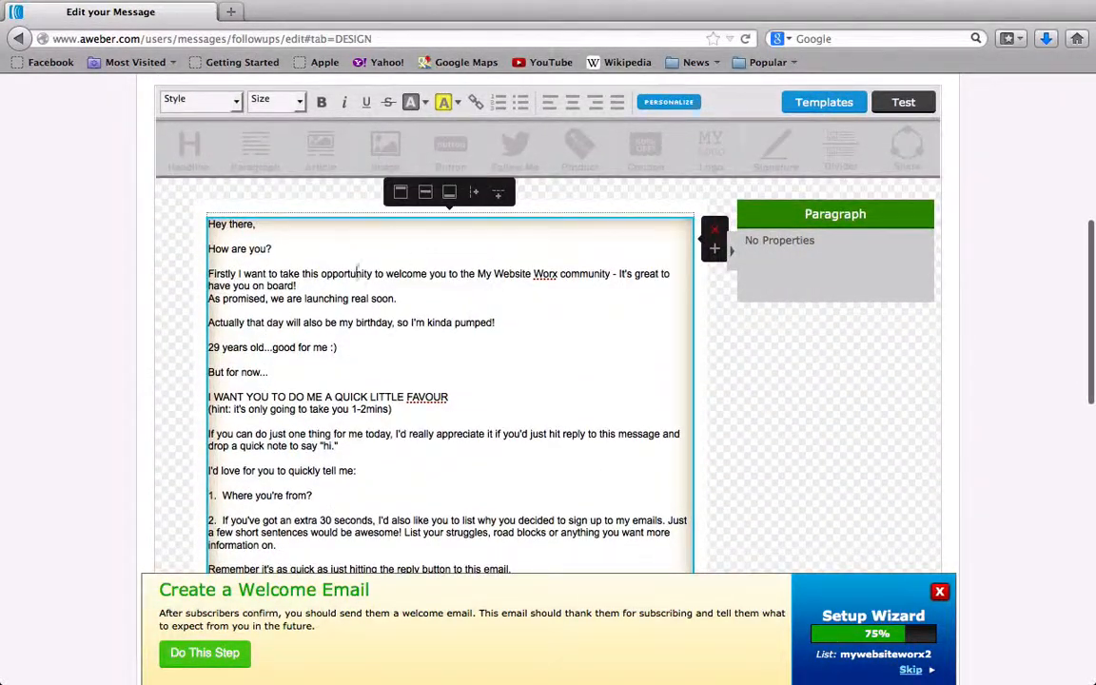
{"action": "scroll", "coordinate": [338, 400], "scroll_direction": "down", "scroll_amount": 1}
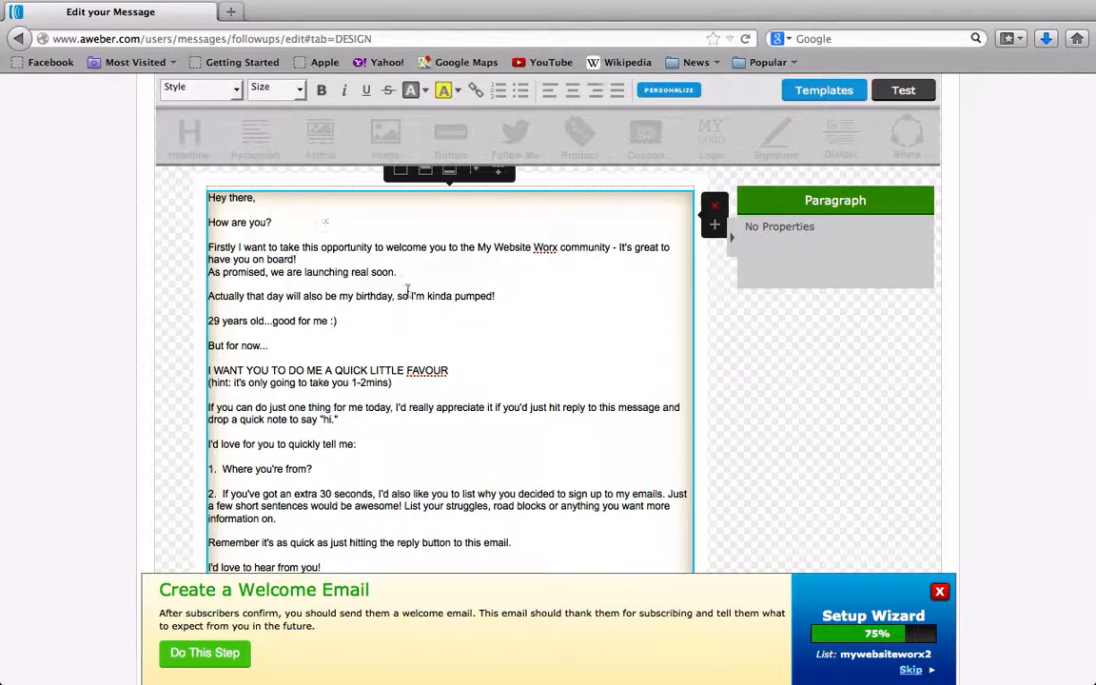
{"action": "scroll", "coordinate": [314, 333], "scroll_direction": "down", "scroll_amount": 2}
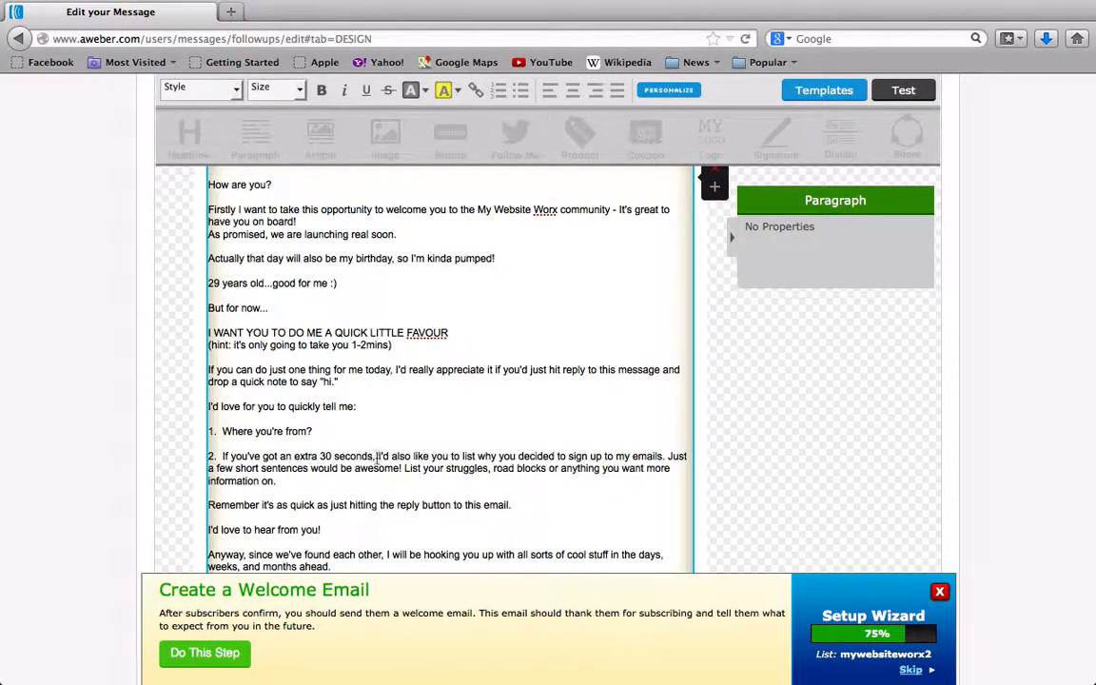
{"action": "scroll", "coordinate": [399, 401], "scroll_direction": "down", "scroll_amount": 3}
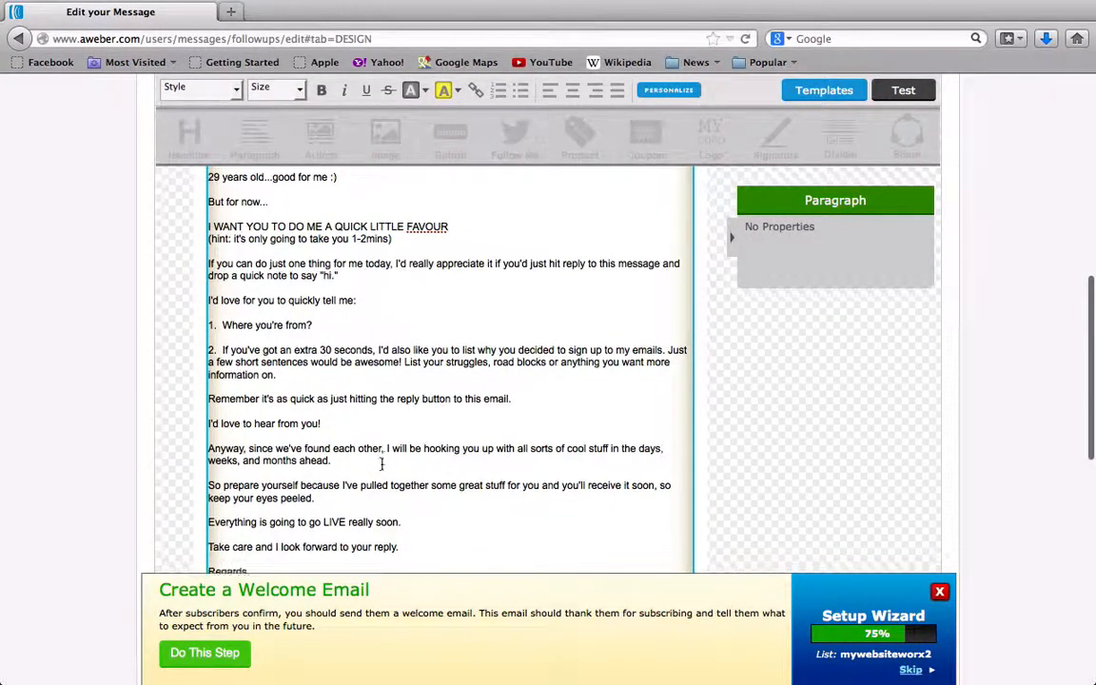
{"action": "scroll", "coordinate": [382, 462], "scroll_direction": "down", "scroll_amount": 3}
{"action": "scroll", "coordinate": [382, 463], "scroll_direction": "down", "scroll_amount": 1}
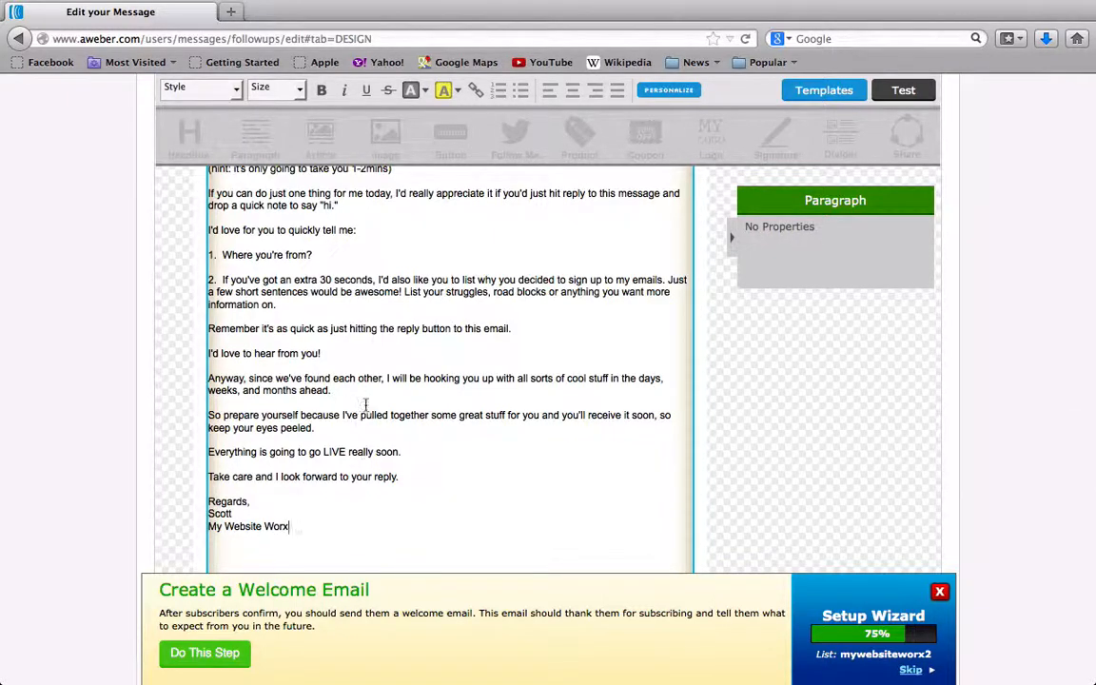
Make the line "I WANT YOU TO DO ME A QUICK LITTLE FAVOUR" and the hint line below it bold
{"action": "scroll", "coordinate": [333, 364], "scroll_direction": "up", "scroll_amount": 3}
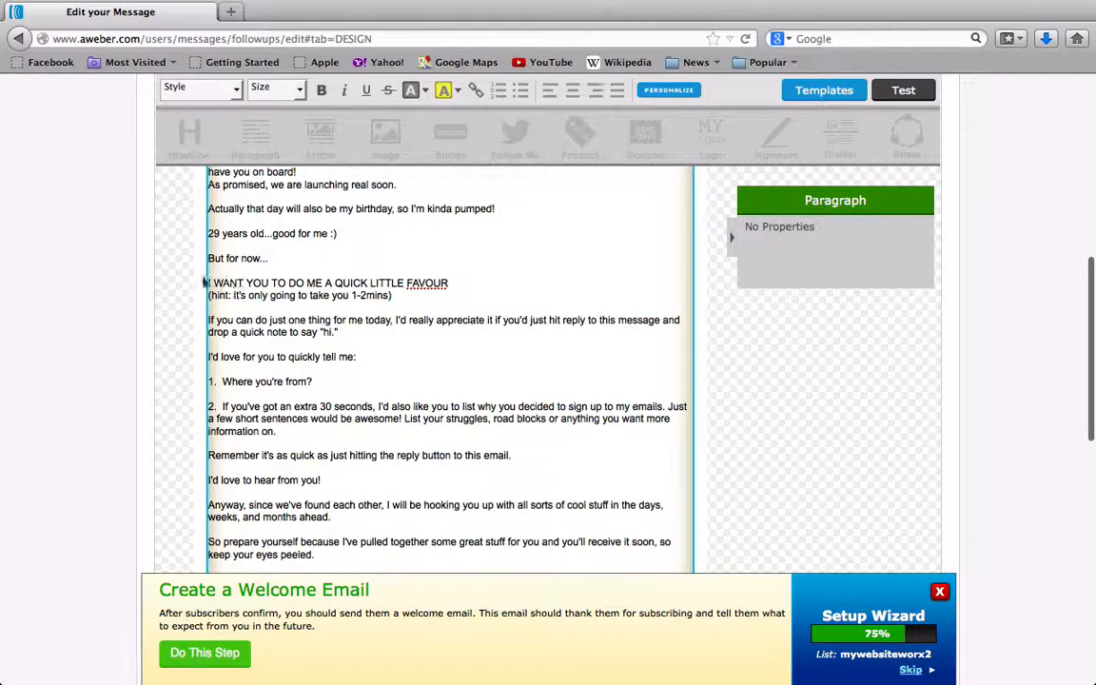
{"action": "triple_click", "coordinate": [419, 284]}
{"action": "scroll", "coordinate": [419, 283], "scroll_direction": "up", "scroll_amount": 1}
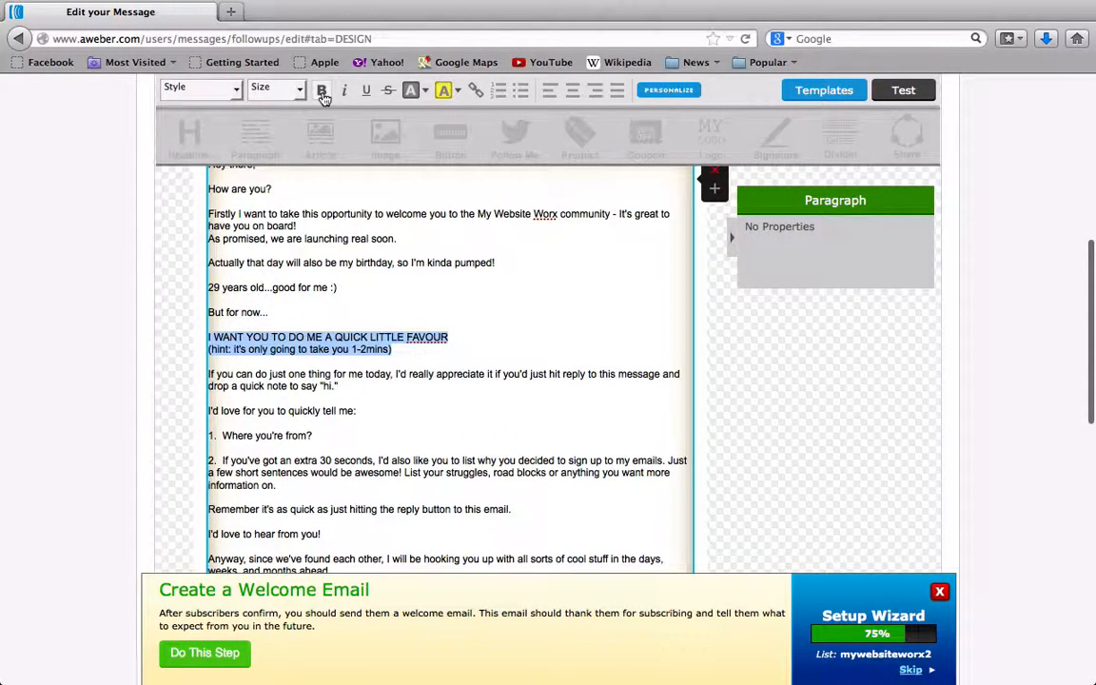
{"action": "scroll", "coordinate": [323, 96], "scroll_direction": "up", "scroll_amount": 2}
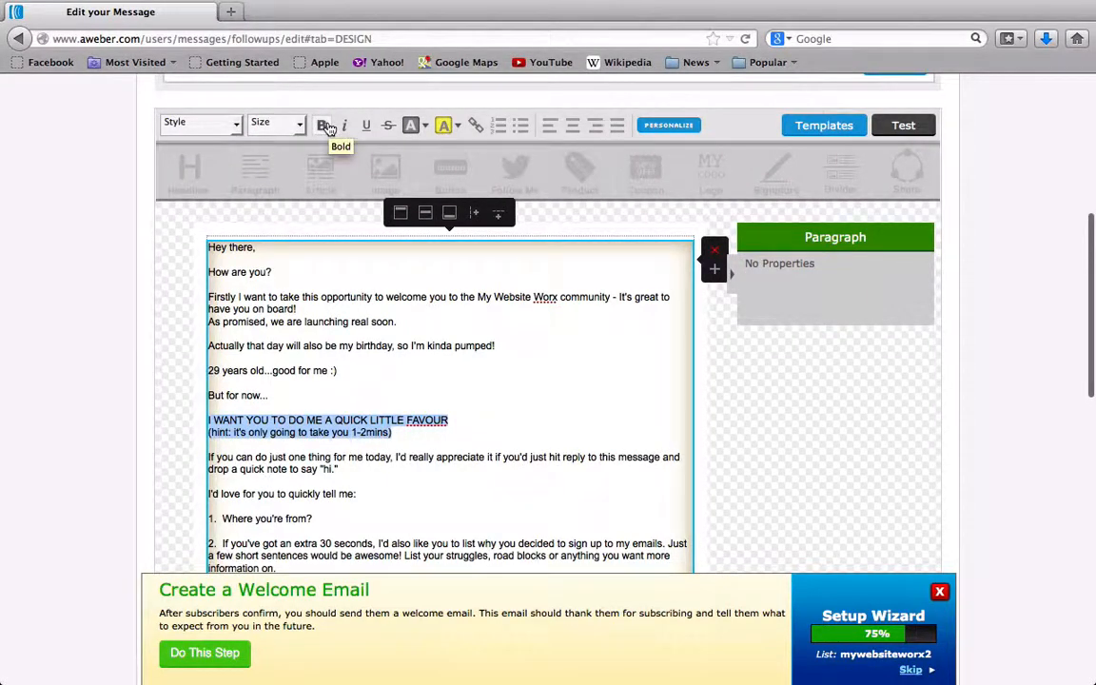
{"action": "left_click", "coordinate": [322, 126]}
{"action": "scroll", "coordinate": [343, 328], "scroll_direction": "down", "scroll_amount": 2}
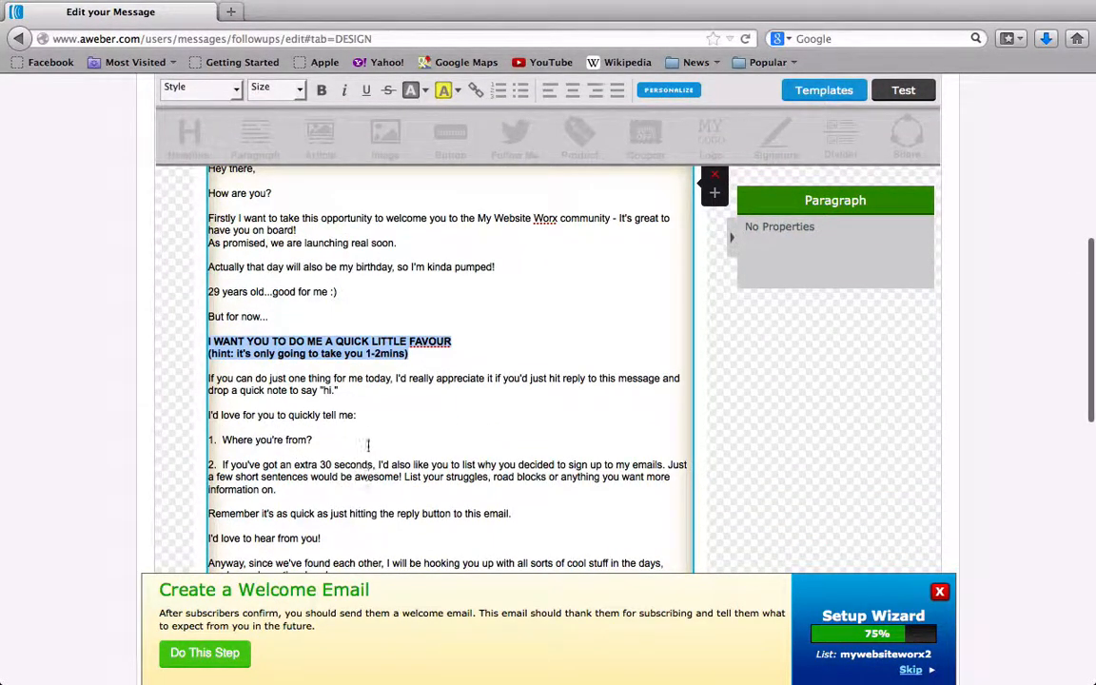
{"action": "scroll", "coordinate": [309, 433], "scroll_direction": "down", "scroll_amount": 1}
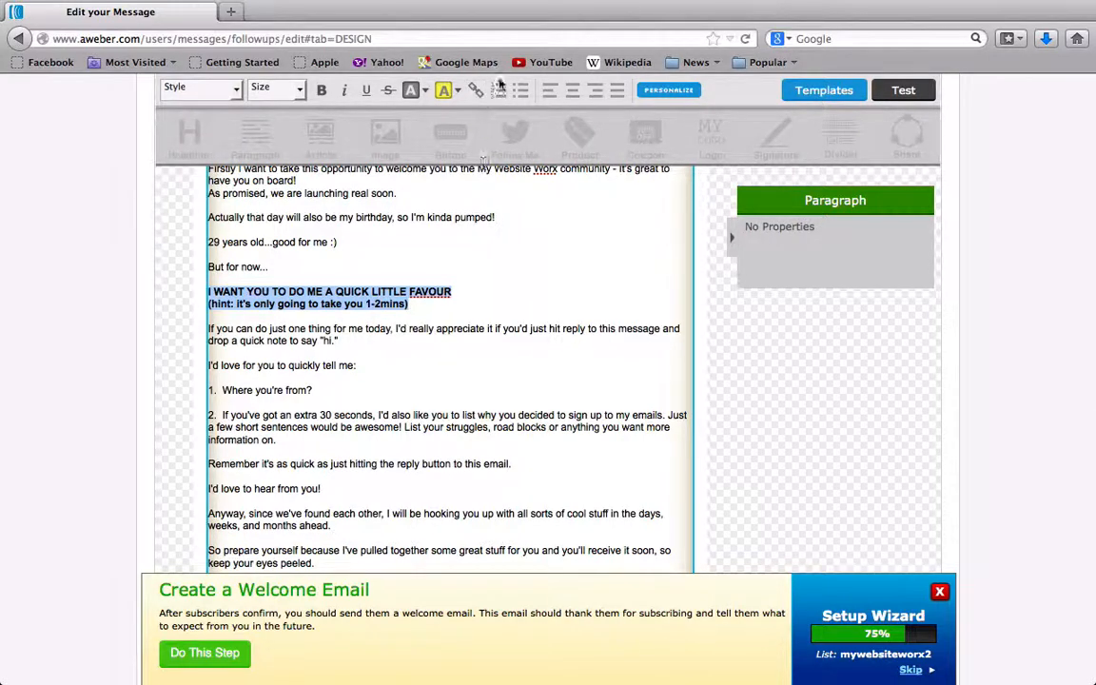
{"action": "scroll", "coordinate": [426, 289], "scroll_direction": "down", "scroll_amount": 2}
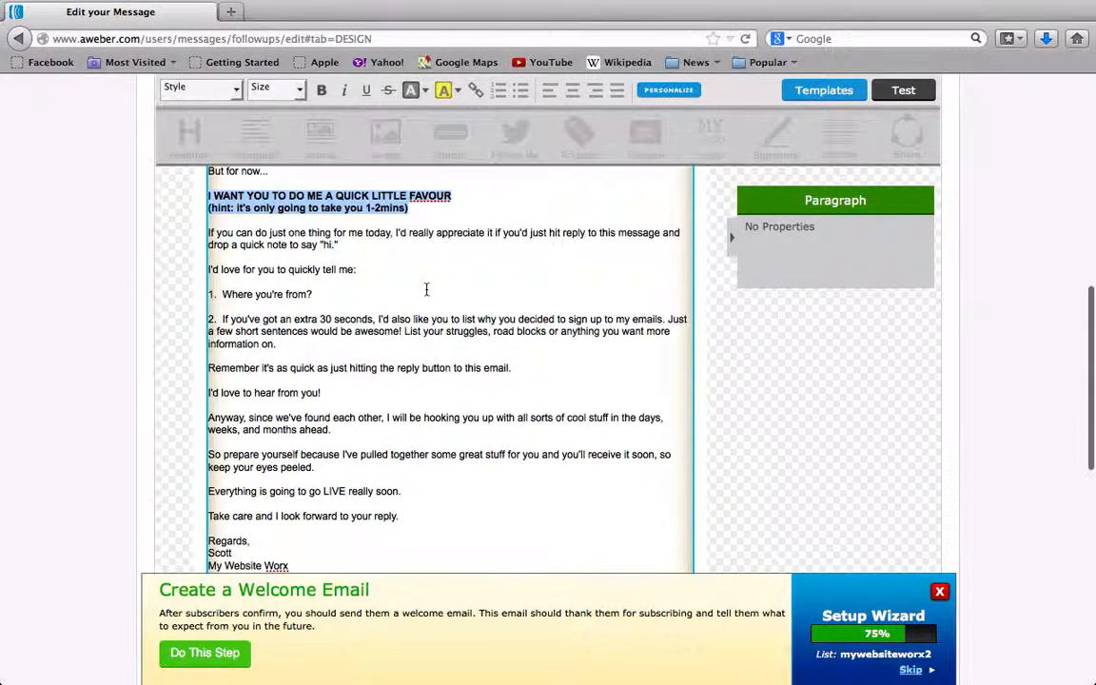
{"action": "scroll", "coordinate": [426, 289], "scroll_direction": "up", "scroll_amount": 2}
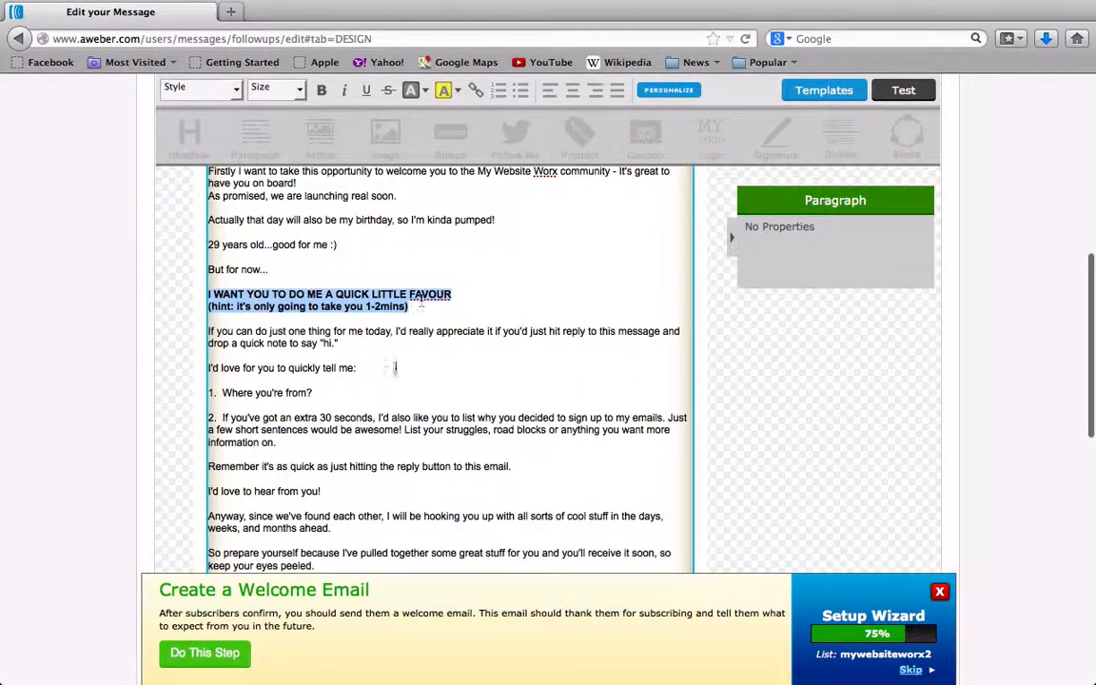
{"action": "scroll", "coordinate": [395, 305], "scroll_direction": "up", "scroll_amount": 2}
{"action": "scroll", "coordinate": [396, 305], "scroll_direction": "down", "scroll_amount": 5}
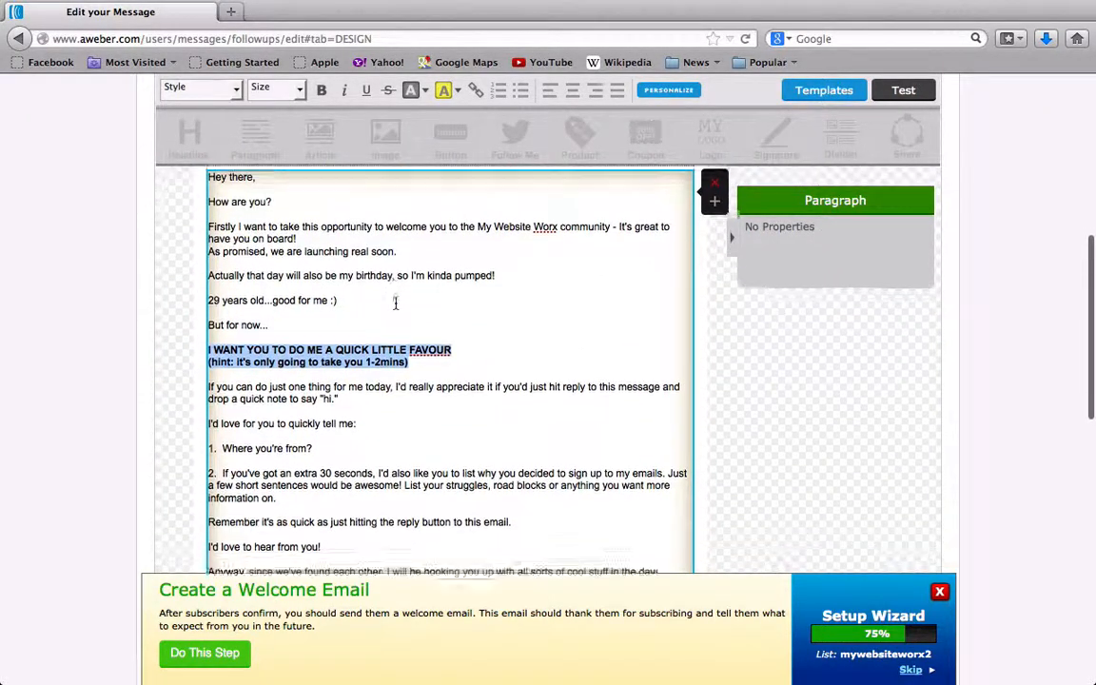
Duplicate the welcome email paragraph in the message body
{"action": "scroll", "coordinate": [396, 304], "scroll_direction": "up", "scroll_amount": 5}
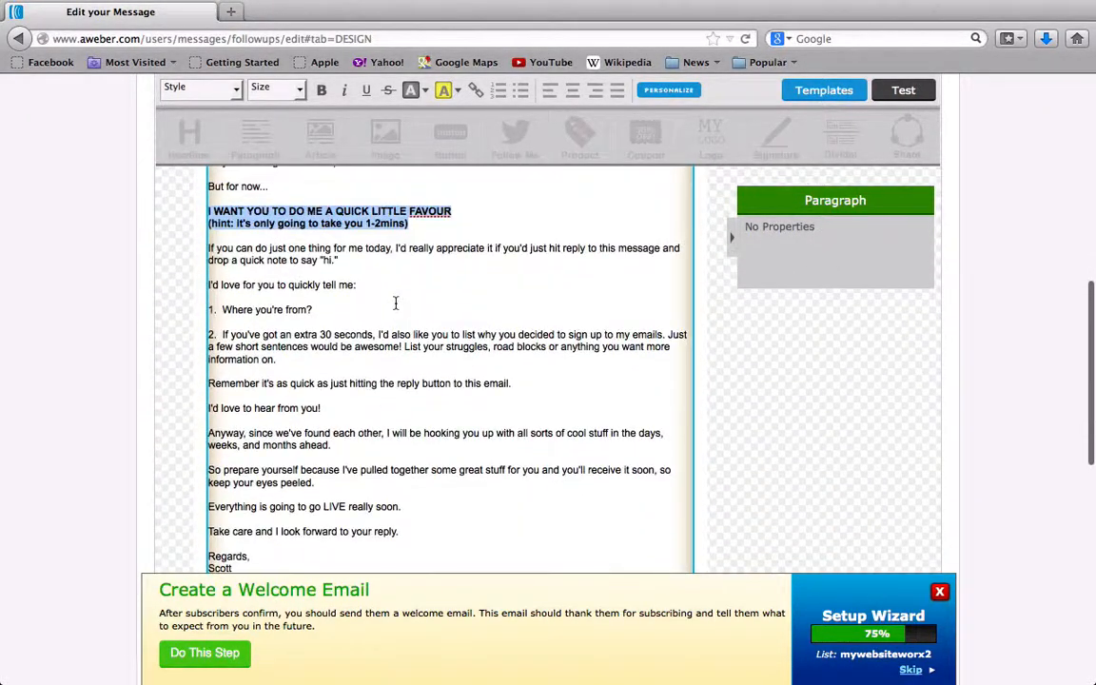
{"action": "scroll", "coordinate": [396, 302], "scroll_direction": "up", "scroll_amount": 2}
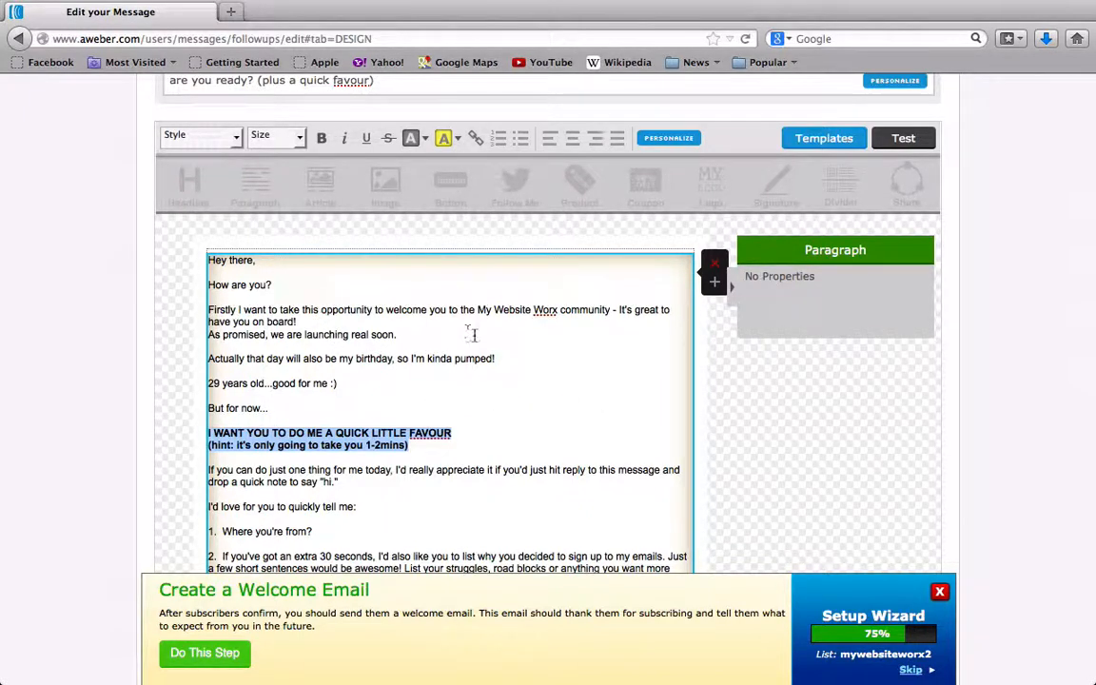
{"action": "scroll", "coordinate": [424, 383], "scroll_direction": "down", "scroll_amount": 1}
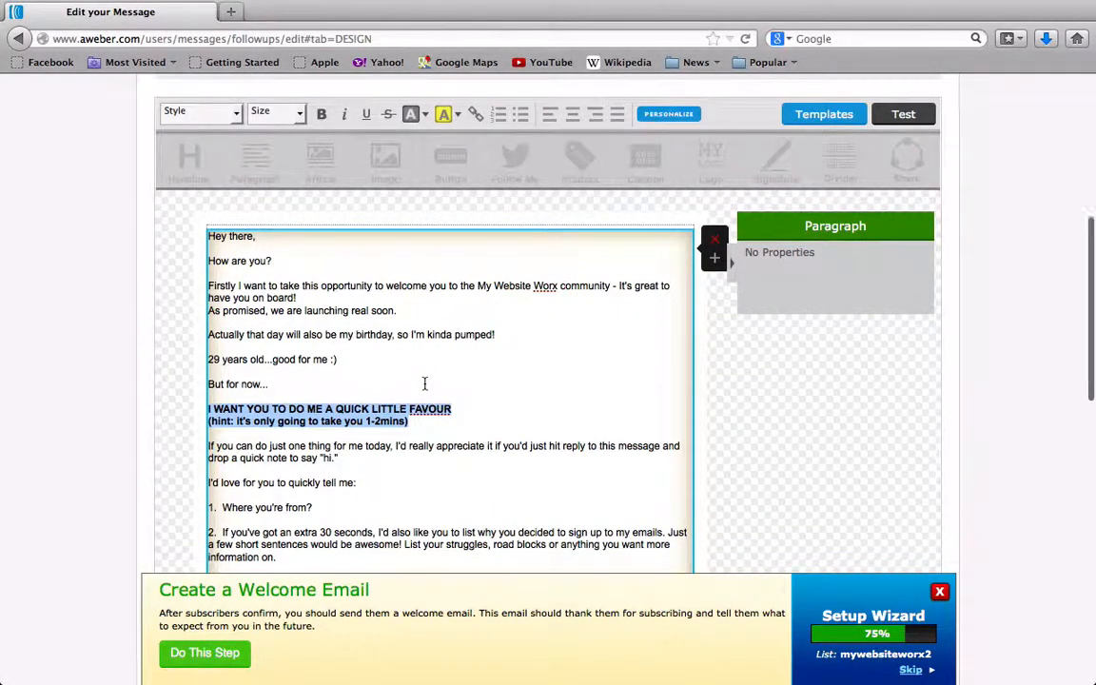
{"action": "scroll", "coordinate": [424, 383], "scroll_direction": "down", "scroll_amount": 2}
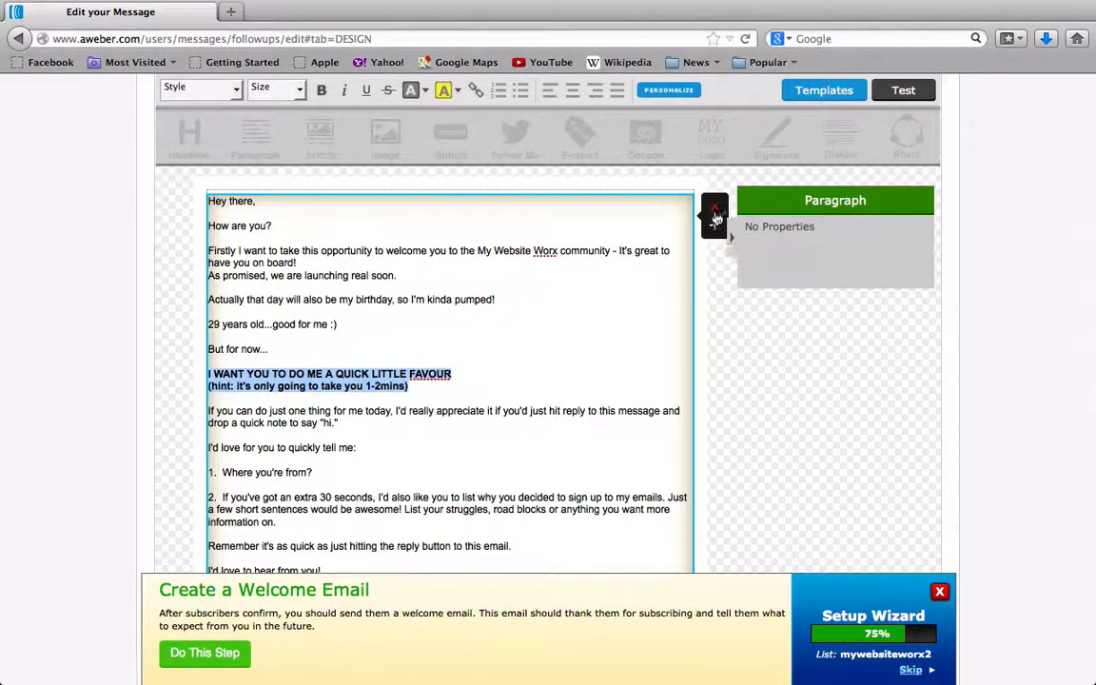
{"action": "scroll", "coordinate": [715, 207], "scroll_direction": "up", "scroll_amount": 2}
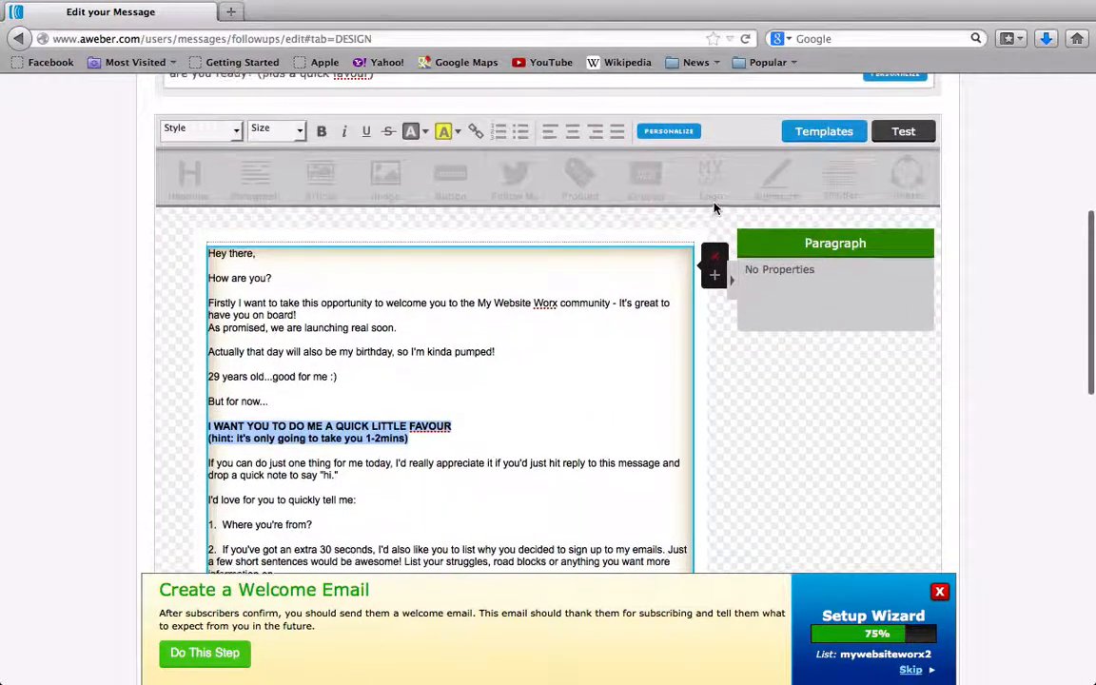
{"action": "left_click", "coordinate": [715, 295]}
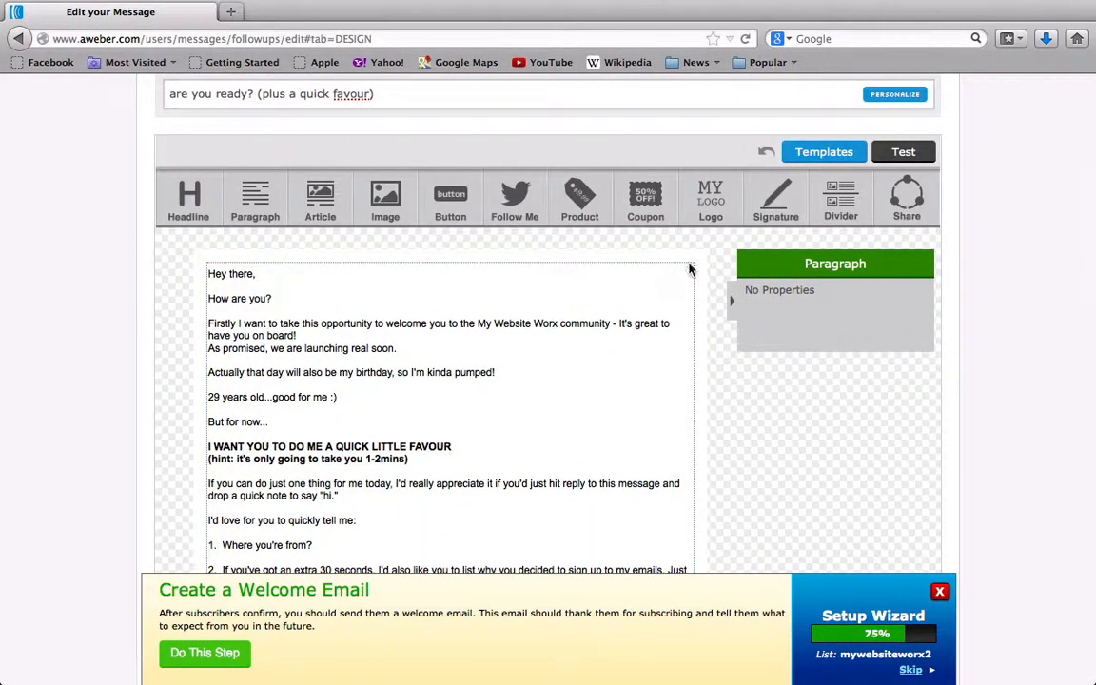
Add a second, empty column beside the welcome email text, narrowing the column that holds the message
{"action": "mouse_move", "coordinate": [689, 273]}
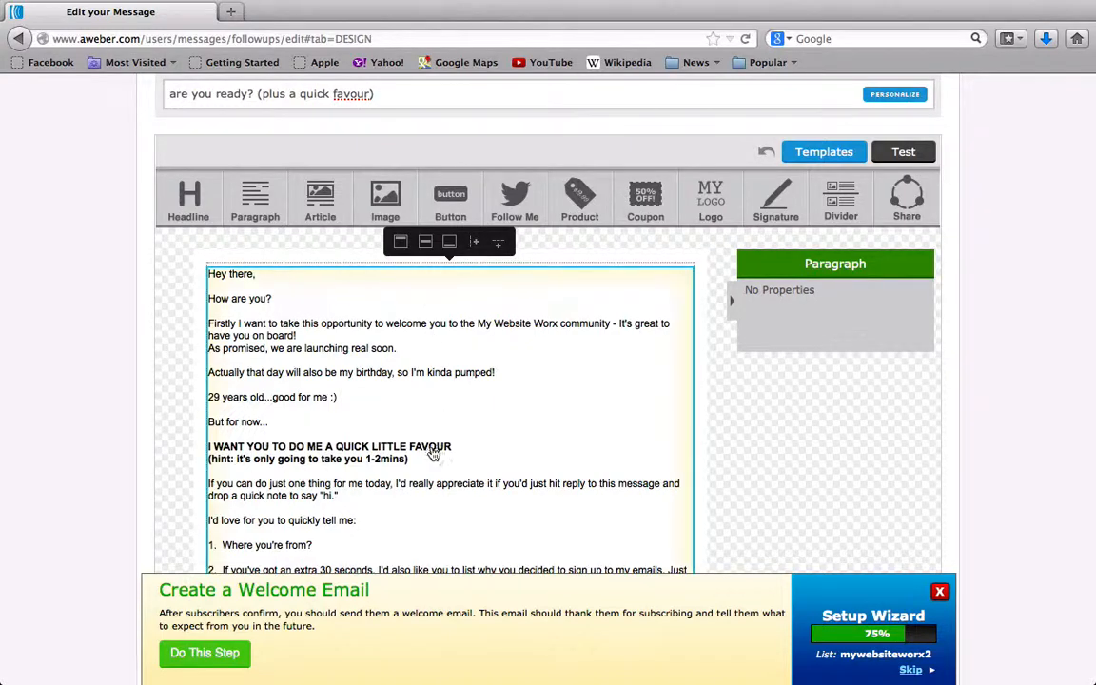
{"action": "left_click", "coordinate": [476, 246]}
{"action": "scroll", "coordinate": [482, 335], "scroll_direction": "down", "scroll_amount": 2}
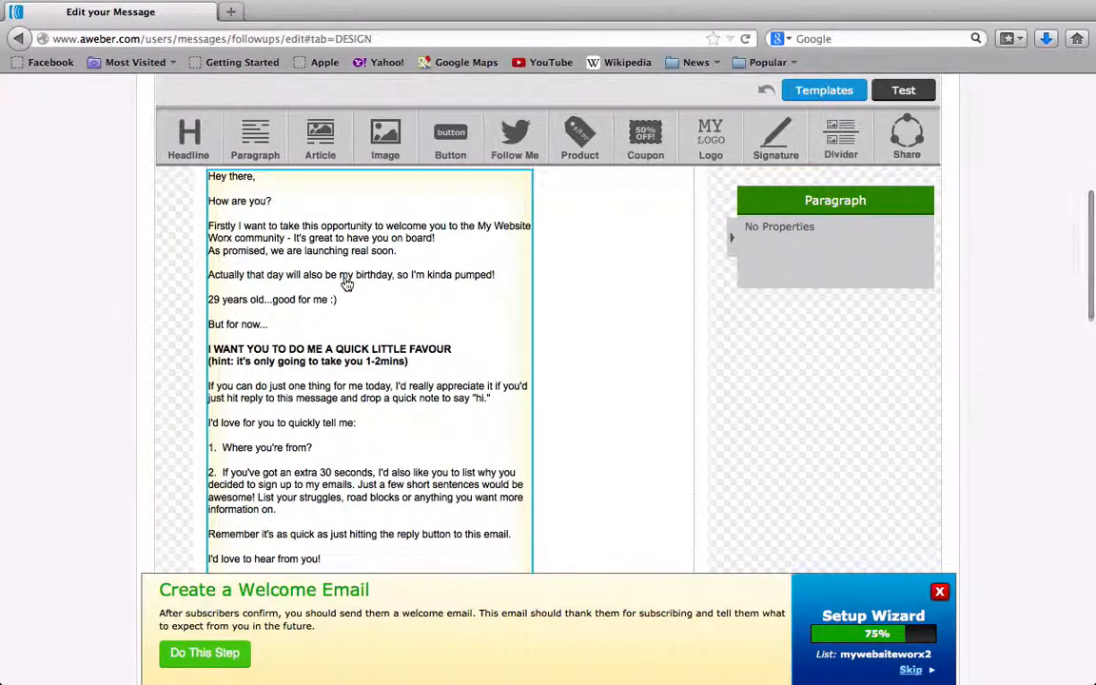
{"action": "scroll", "coordinate": [346, 284], "scroll_direction": "down", "scroll_amount": 1}
{"action": "scroll", "coordinate": [361, 282], "scroll_direction": "down", "scroll_amount": 5}
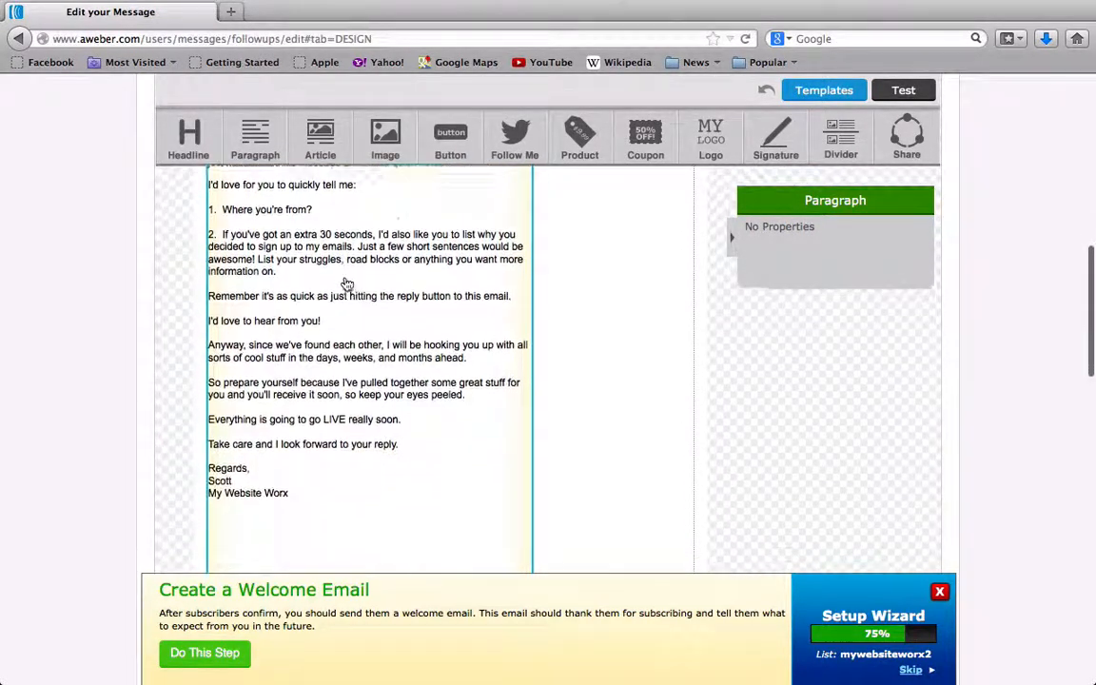
{"action": "scroll", "coordinate": [379, 285], "scroll_direction": "up", "scroll_amount": 7}
{"action": "left_click", "coordinate": [622, 229]}
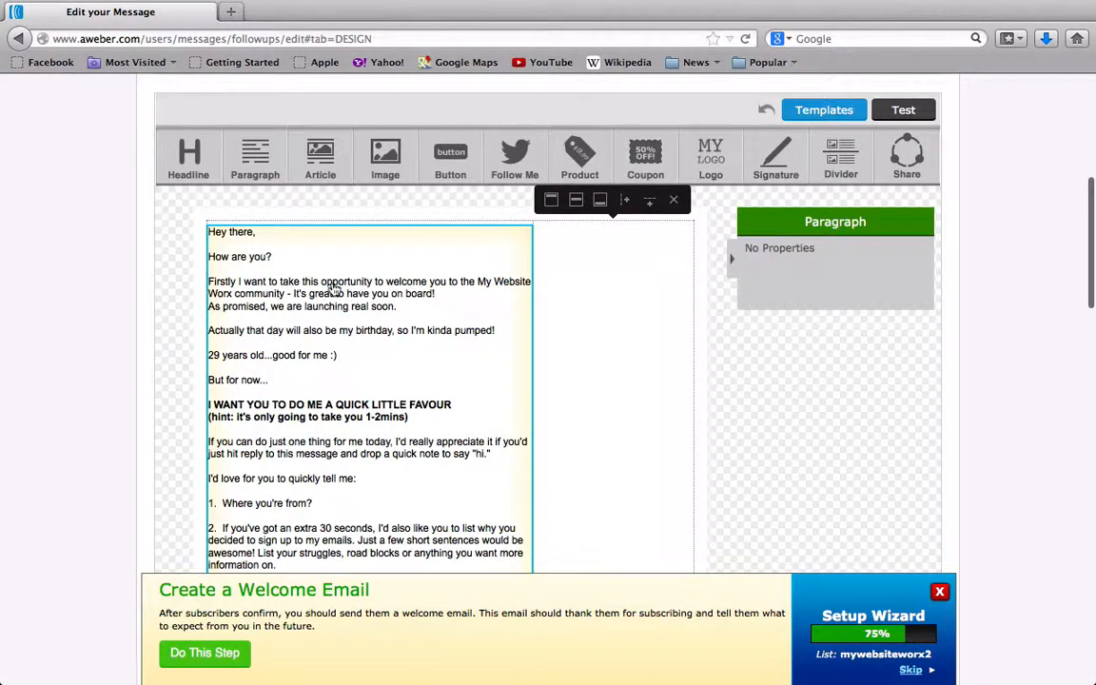
Delete the duplicate copy of the welcome email paragraph below the original
{"action": "scroll", "coordinate": [362, 290], "scroll_direction": "down", "scroll_amount": 4}
{"action": "scroll", "coordinate": [334, 289], "scroll_direction": "down", "scroll_amount": 7}
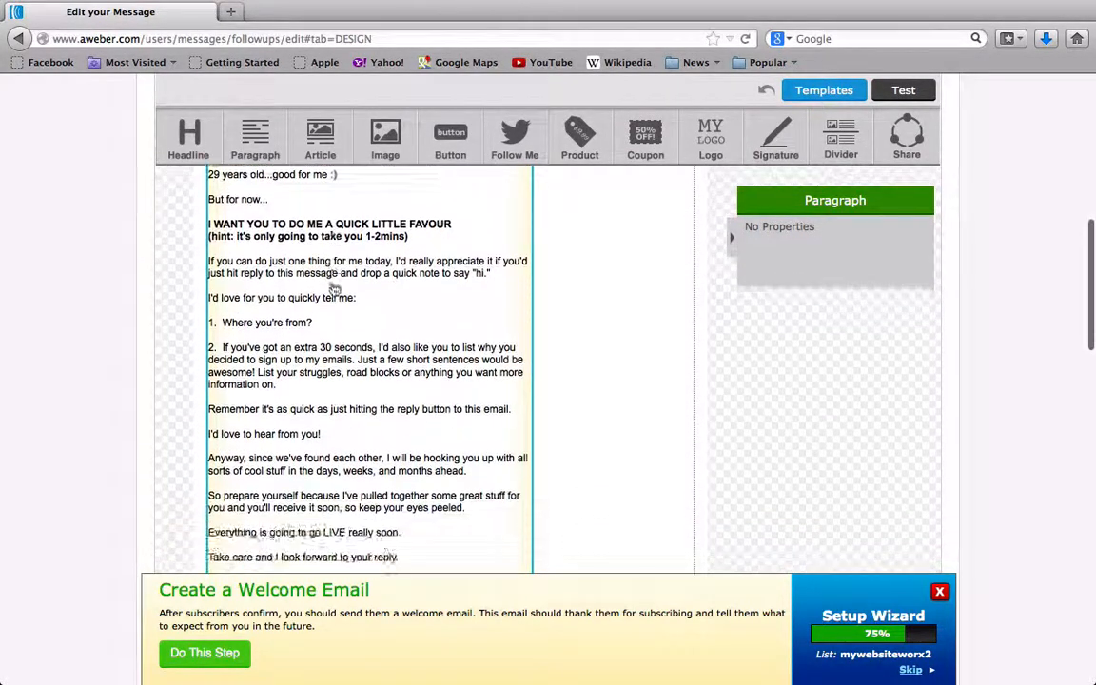
{"action": "scroll", "coordinate": [334, 289], "scroll_direction": "up", "scroll_amount": 4}
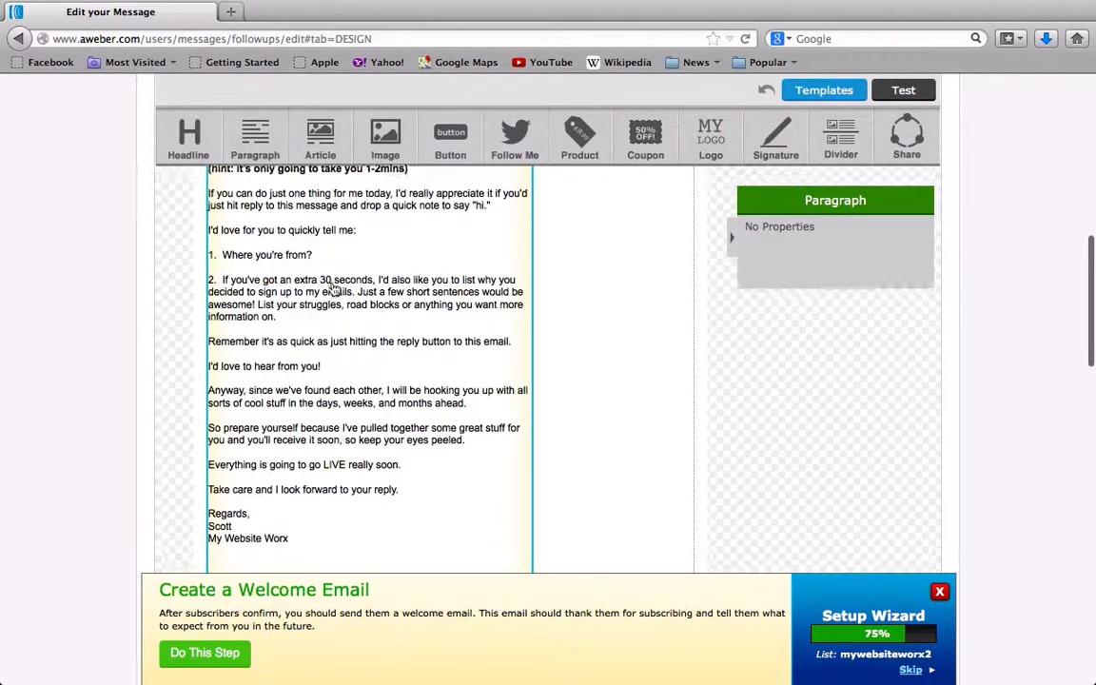
{"action": "scroll", "coordinate": [334, 289], "scroll_direction": "down", "scroll_amount": 2}
{"action": "scroll", "coordinate": [334, 289], "scroll_direction": "down", "scroll_amount": 10}
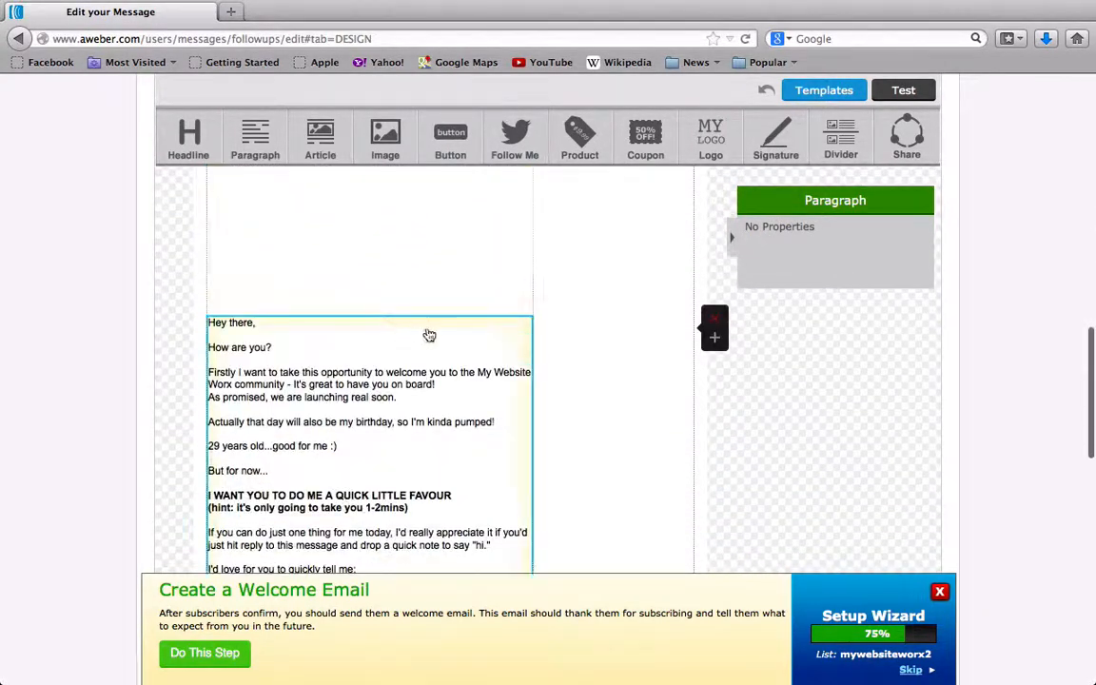
{"action": "left_click", "coordinate": [712, 321]}
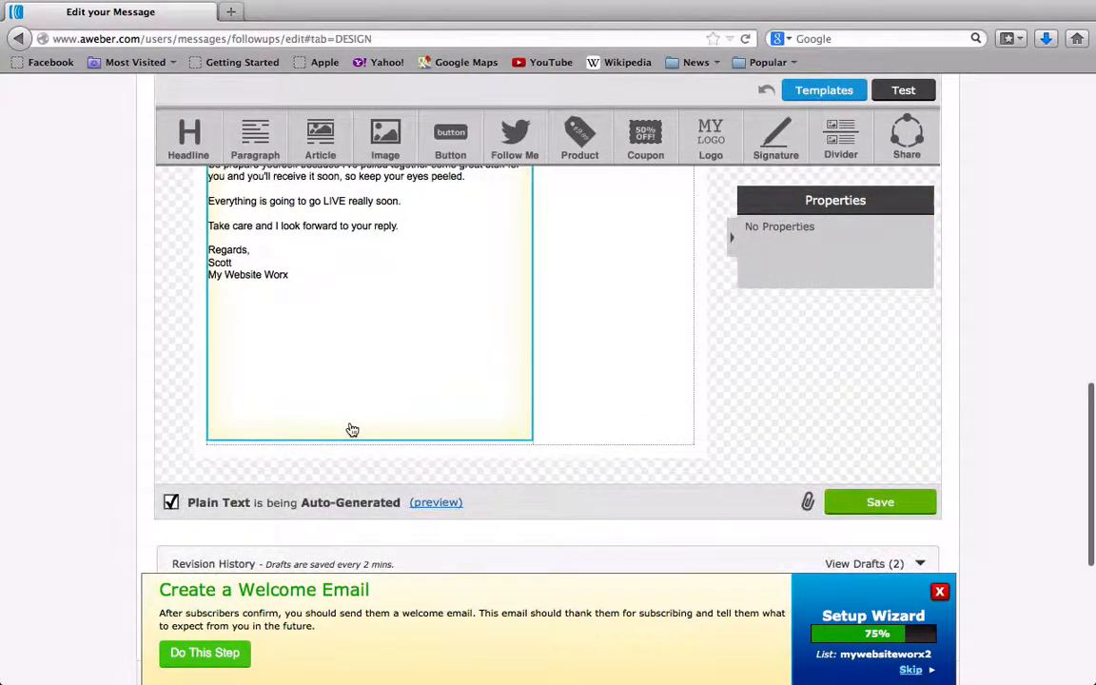
Delete the blank lines after the "My Website Worx" sign-off at the end of the email
{"action": "left_click", "coordinate": [349, 430]}
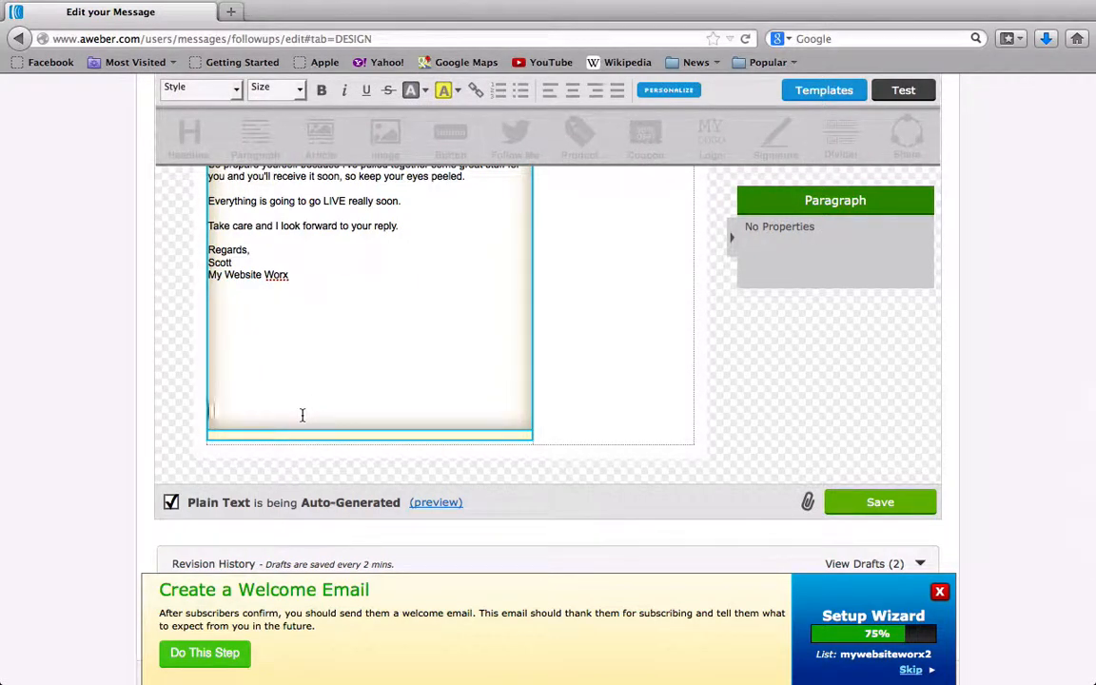
{"action": "key", "text": "BackSpace"}
{"action": "key", "text": "BackSpace"}
{"action": "key", "text": "BackSpace"}
{"action": "key", "text": "BackSpace"}
{"action": "key", "text": "BackSpace"}
{"action": "key", "text": "BackSpace"}
{"action": "key", "text": "BackSpace"}
{"action": "key", "text": "BackSpace"}
{"action": "key", "text": "BackSpace"}
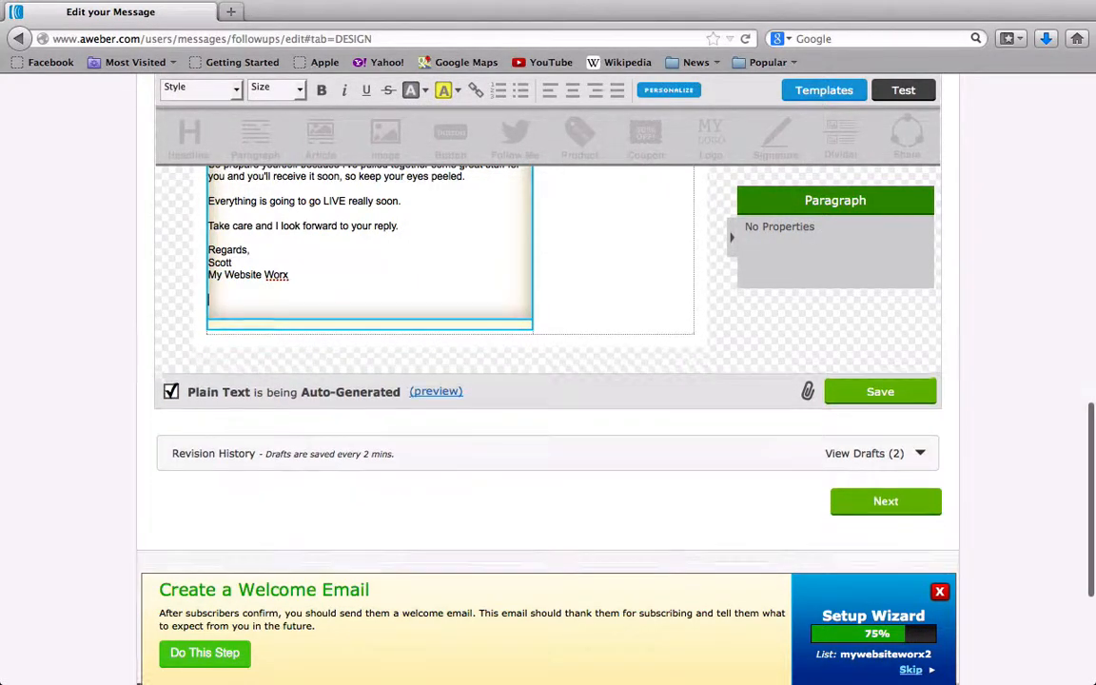
{"action": "key", "text": "BackSpace"}
{"action": "key", "text": "BackSpace"}
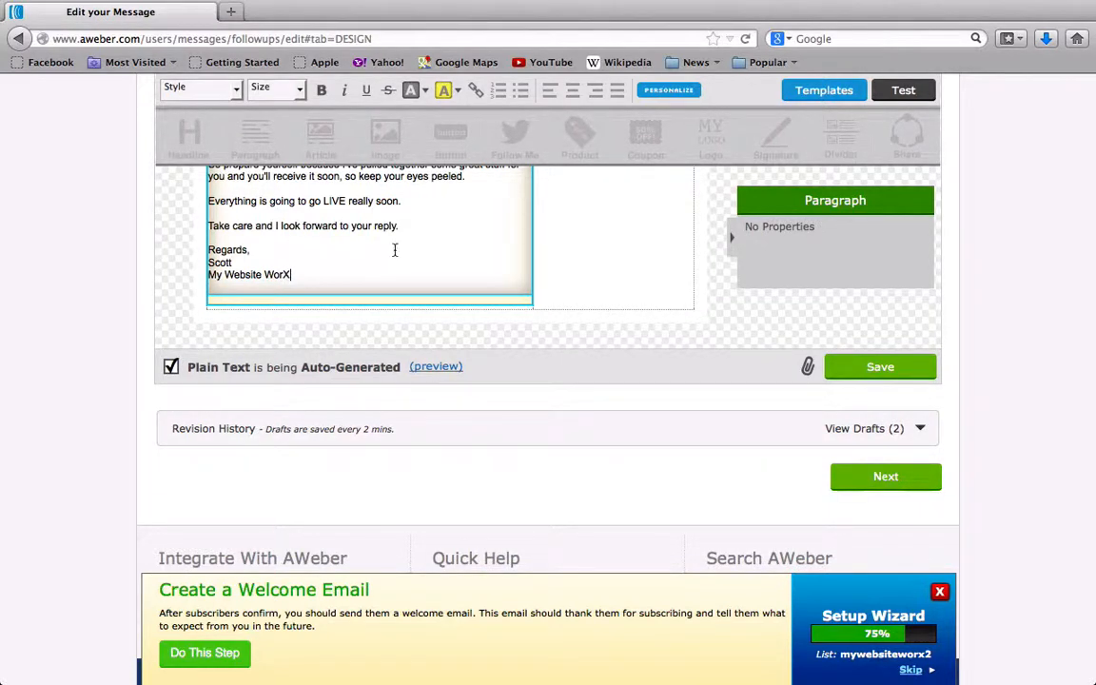
Review the narrowed email layout from the sign-off up to the greeting and subject
{"action": "scroll", "coordinate": [356, 271], "scroll_direction": "up", "scroll_amount": 10}
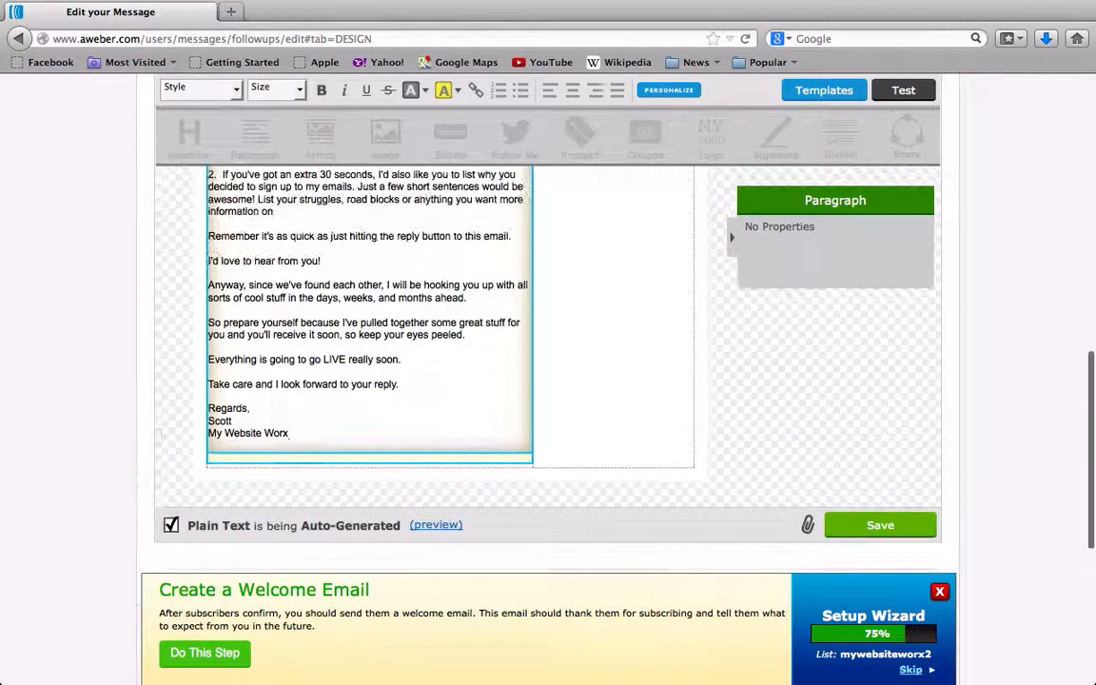
{"action": "scroll", "coordinate": [357, 270], "scroll_direction": "up", "scroll_amount": 4}
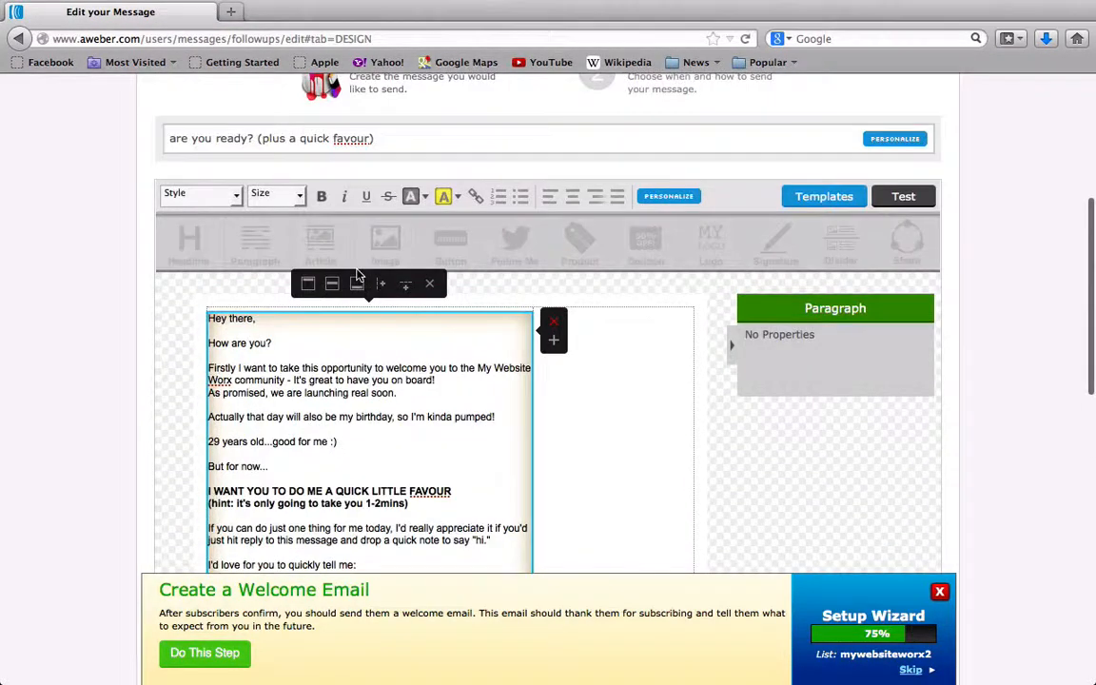
{"action": "scroll", "coordinate": [316, 403], "scroll_direction": "down", "scroll_amount": 10}
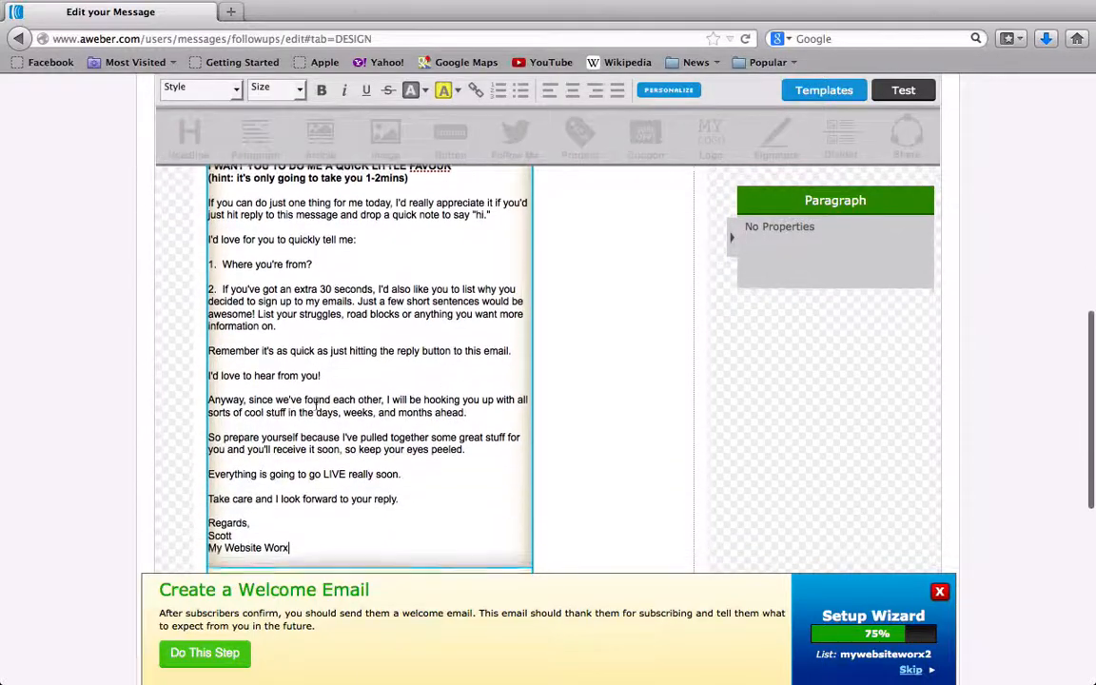
{"action": "scroll", "coordinate": [315, 403], "scroll_direction": "down", "scroll_amount": 3}
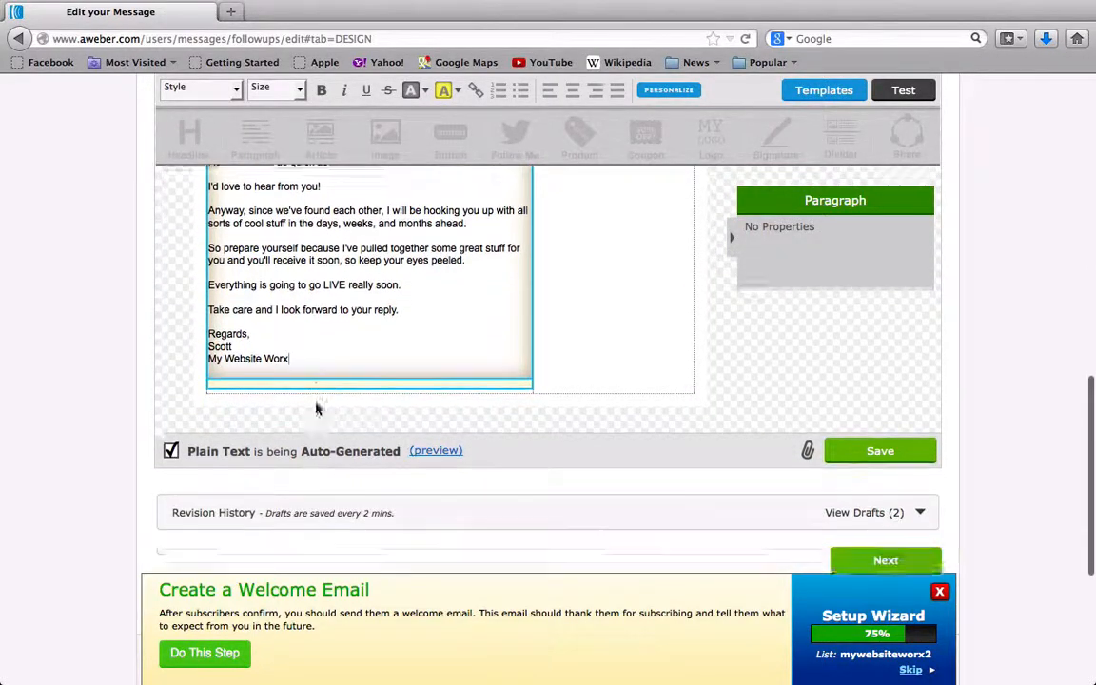
{"action": "scroll", "coordinate": [315, 403], "scroll_direction": "up", "scroll_amount": 4}
{"action": "scroll", "coordinate": [316, 403], "scroll_direction": "up", "scroll_amount": 8}
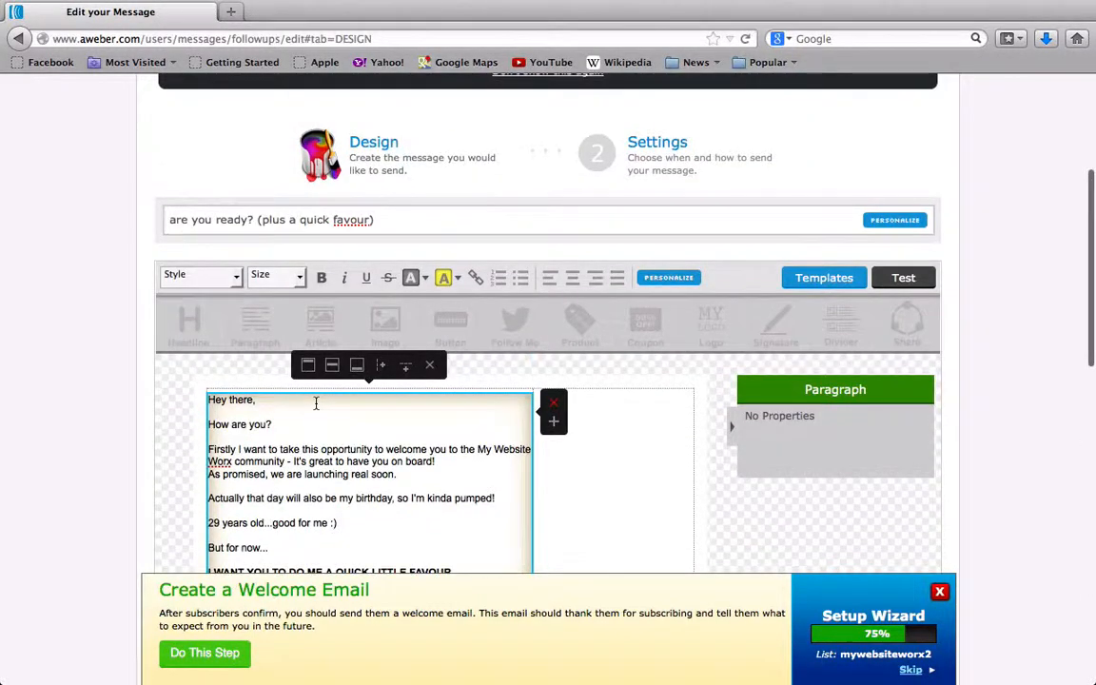
{"action": "scroll", "coordinate": [316, 403], "scroll_direction": "up", "scroll_amount": 2}
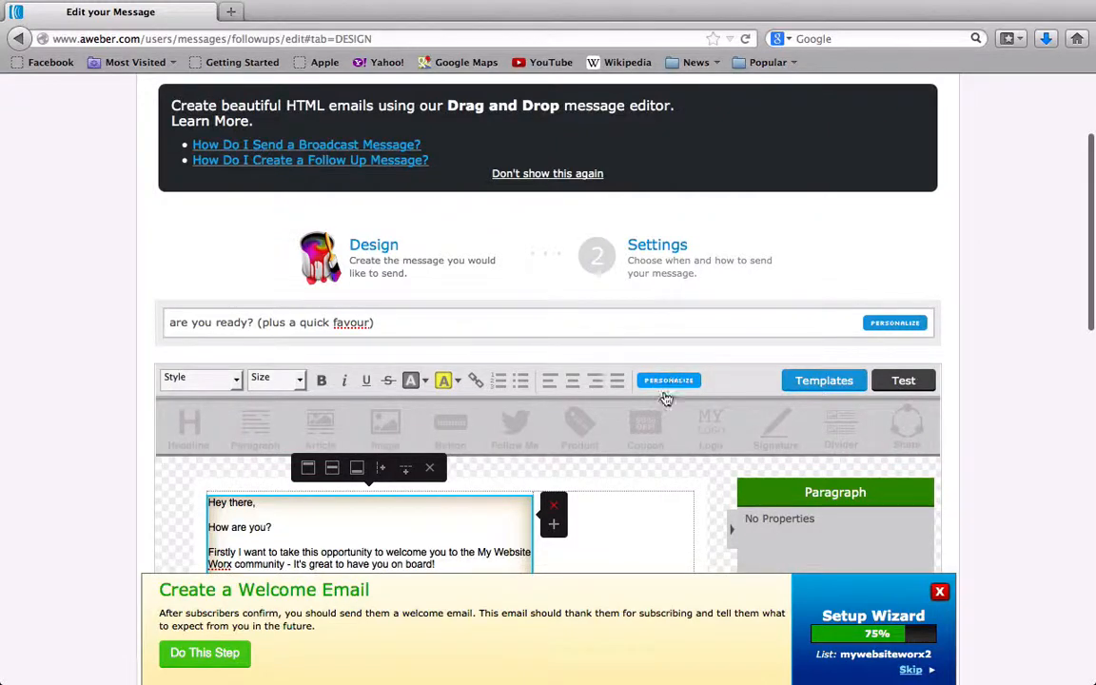
{"action": "scroll", "coordinate": [613, 420], "scroll_direction": "down", "scroll_amount": 2}
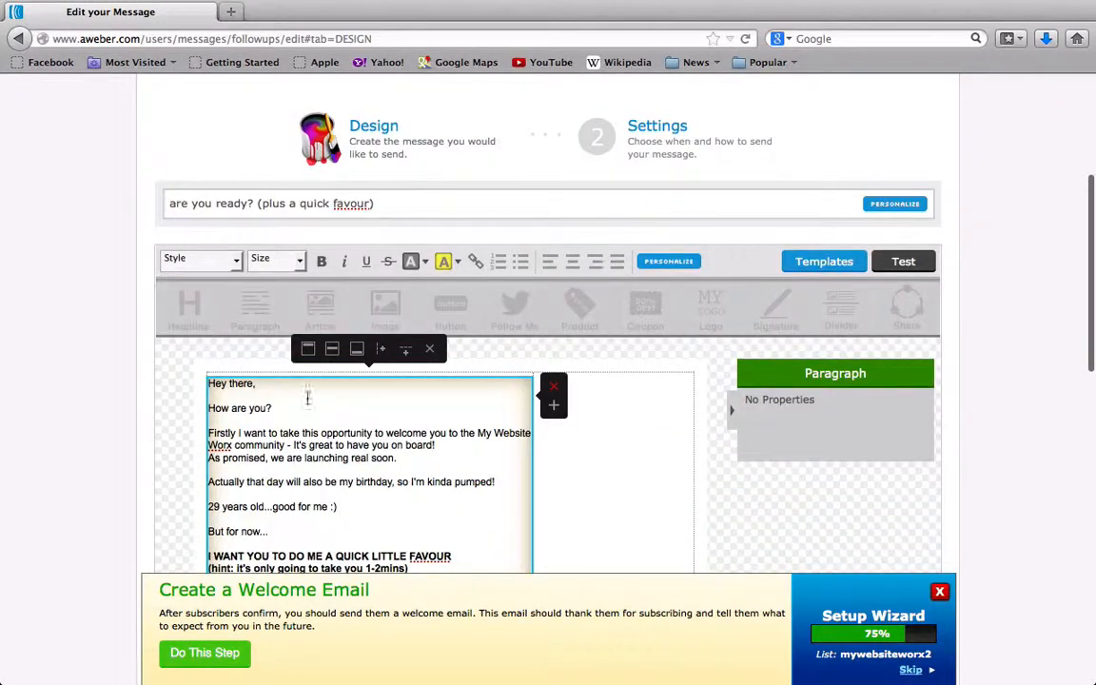
Insert the subscriber's First Name personalization after "Hey there" in the greeting and remove the comma before it
{"action": "left_click", "coordinate": [259, 384]}
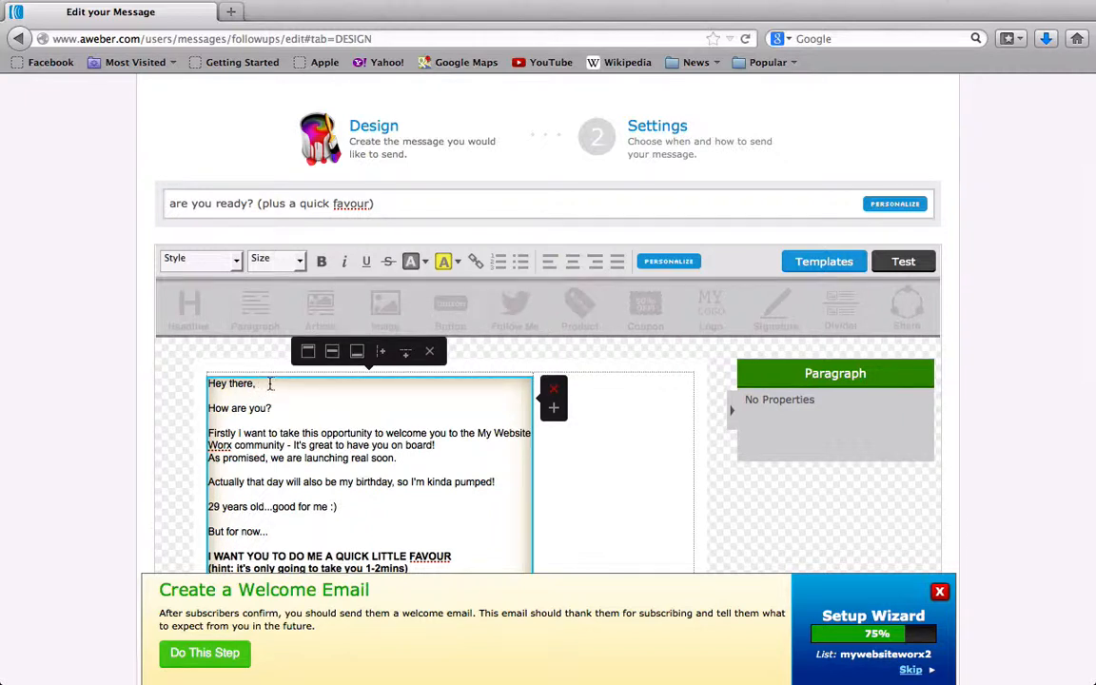
{"action": "left_click", "coordinate": [665, 265]}
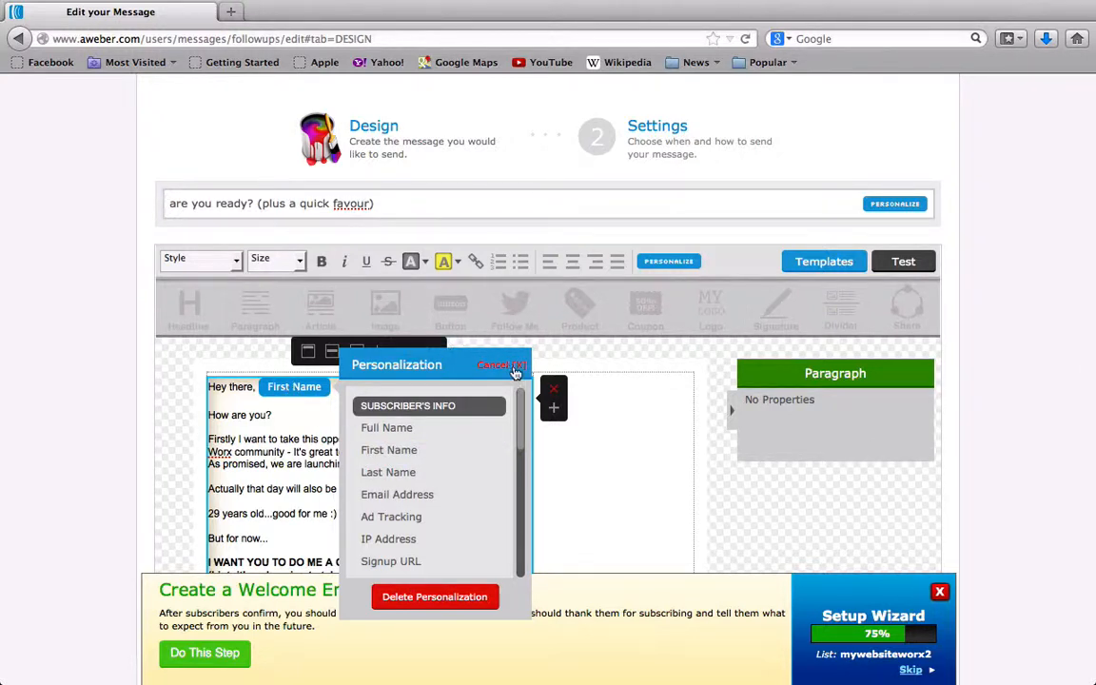
{"action": "left_click", "coordinate": [517, 365]}
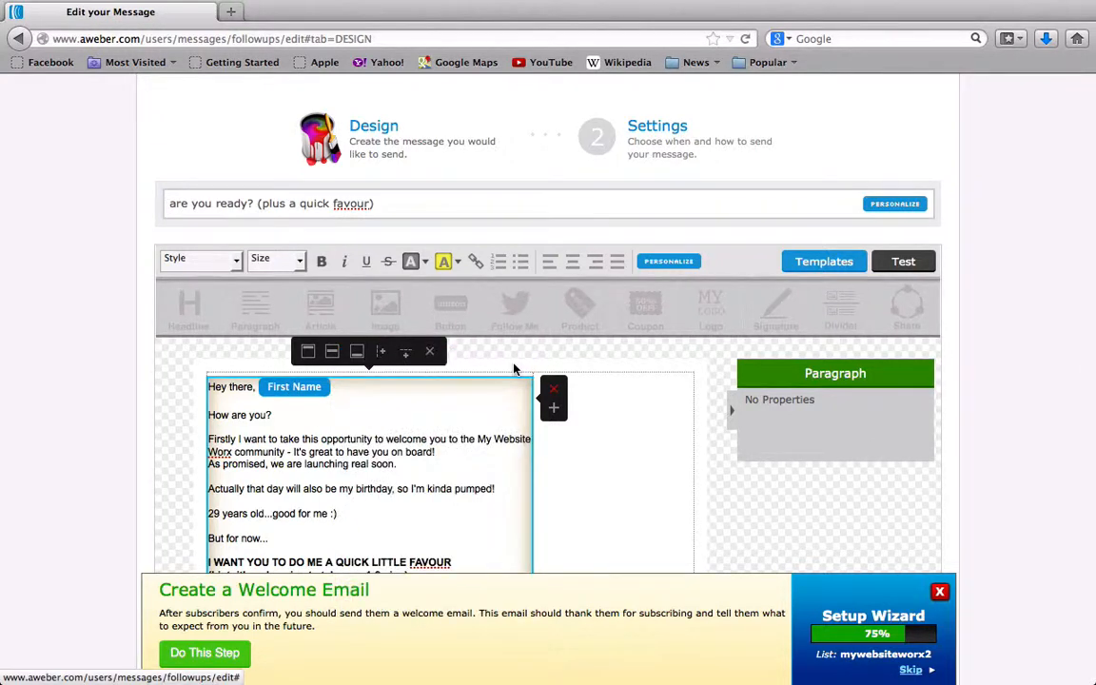
{"action": "left_click", "coordinate": [256, 386]}
{"action": "key", "text": "BackSpace"}
Remove the First Name personalization from the greeting and end it with a comma as "Hey there,"
{"action": "scroll", "coordinate": [305, 394], "scroll_direction": "down", "scroll_amount": 2}
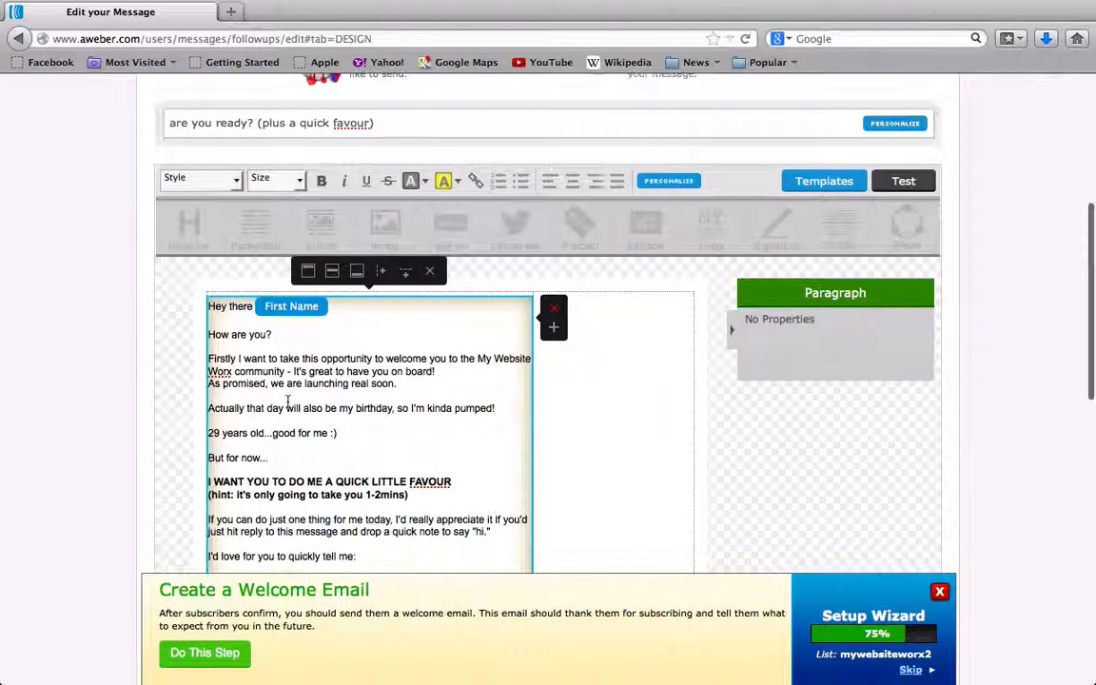
{"action": "left_click", "coordinate": [343, 310]}
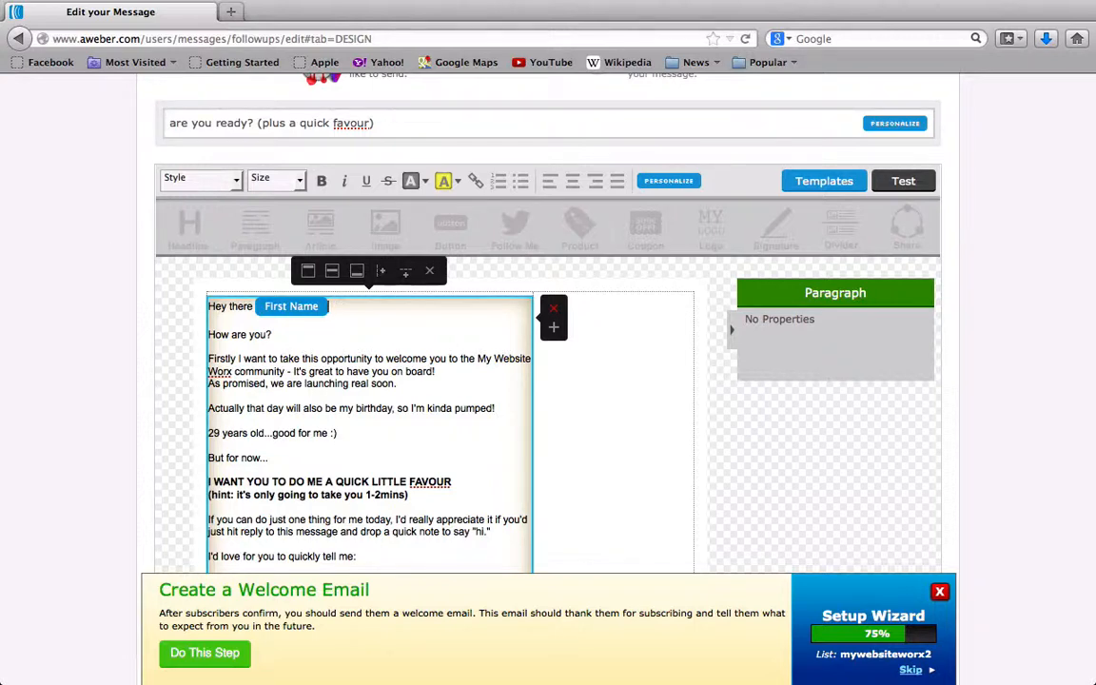
{"action": "key", "text": "BackSpace"}
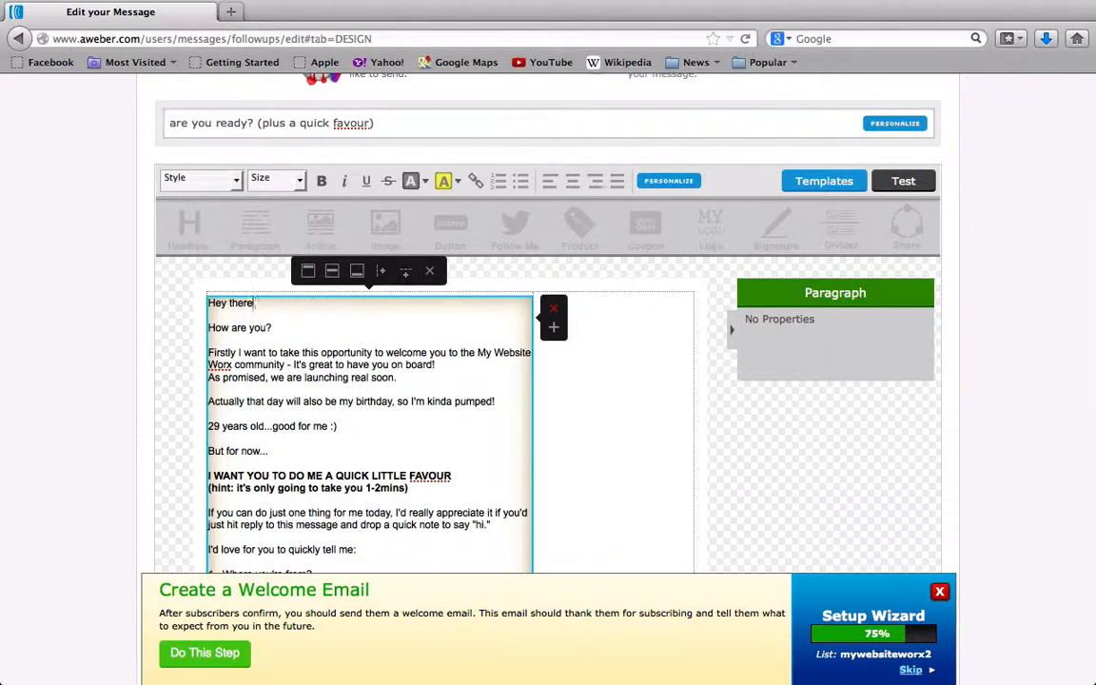
{"action": "key", "text": "BackSpace"}
{"action": "type", "text": ","}
{"action": "scroll", "coordinate": [345, 350], "scroll_direction": "up", "scroll_amount": 1}
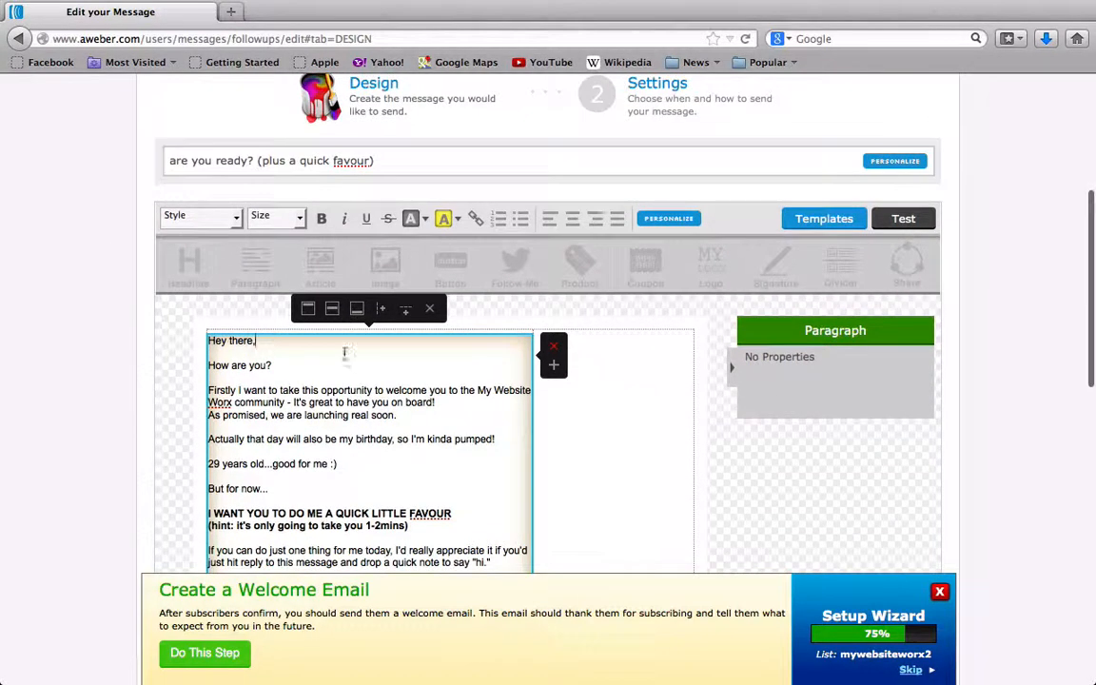
Leave the email paragraph's text editing and save the message
{"action": "scroll", "coordinate": [395, 432], "scroll_direction": "down", "scroll_amount": 1}
{"action": "scroll", "coordinate": [396, 433], "scroll_direction": "down", "scroll_amount": 10}
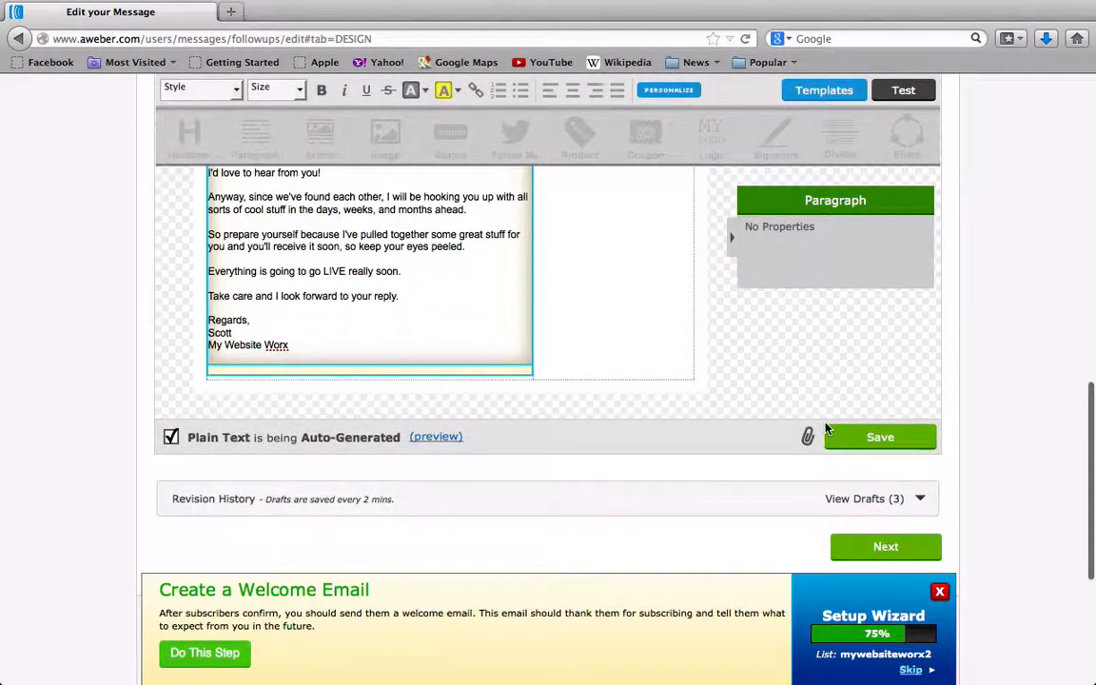
{"action": "left_click", "coordinate": [835, 416]}
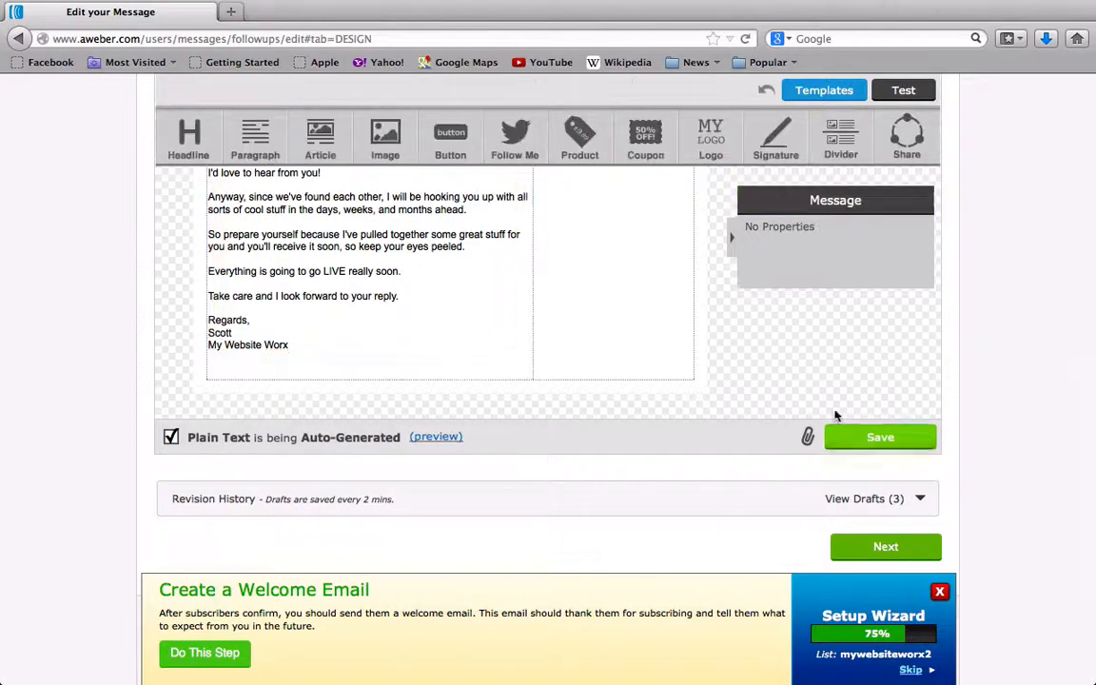
{"action": "scroll", "coordinate": [760, 320], "scroll_direction": "down", "scroll_amount": 3}
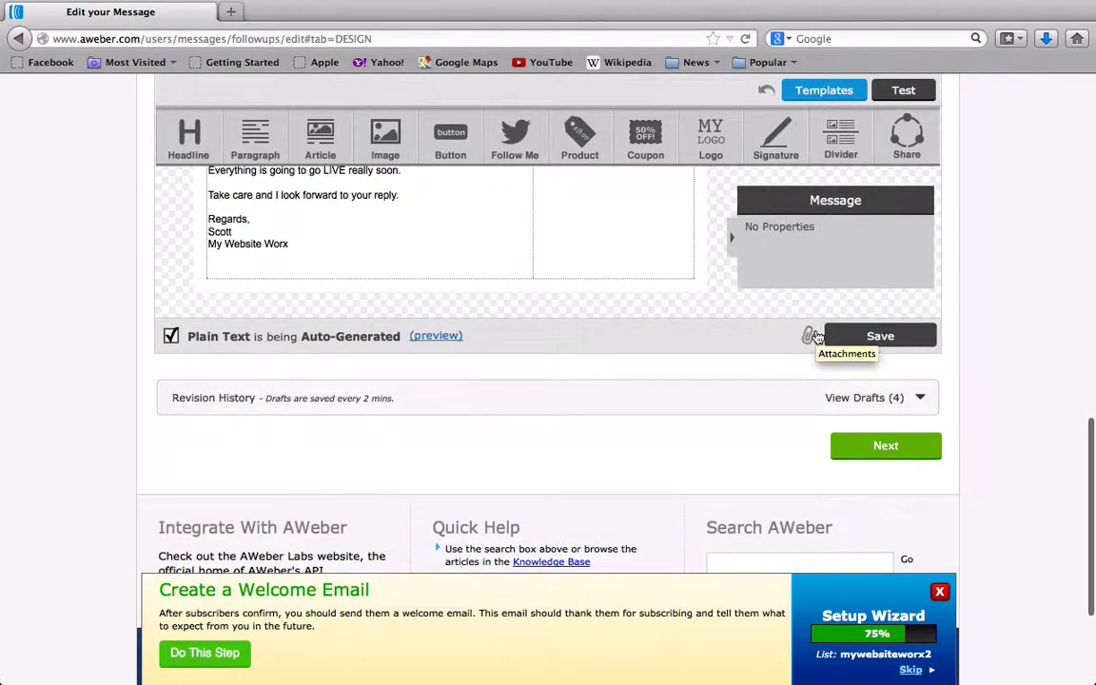
{"action": "scroll", "coordinate": [817, 332], "scroll_direction": "down", "scroll_amount": 1}
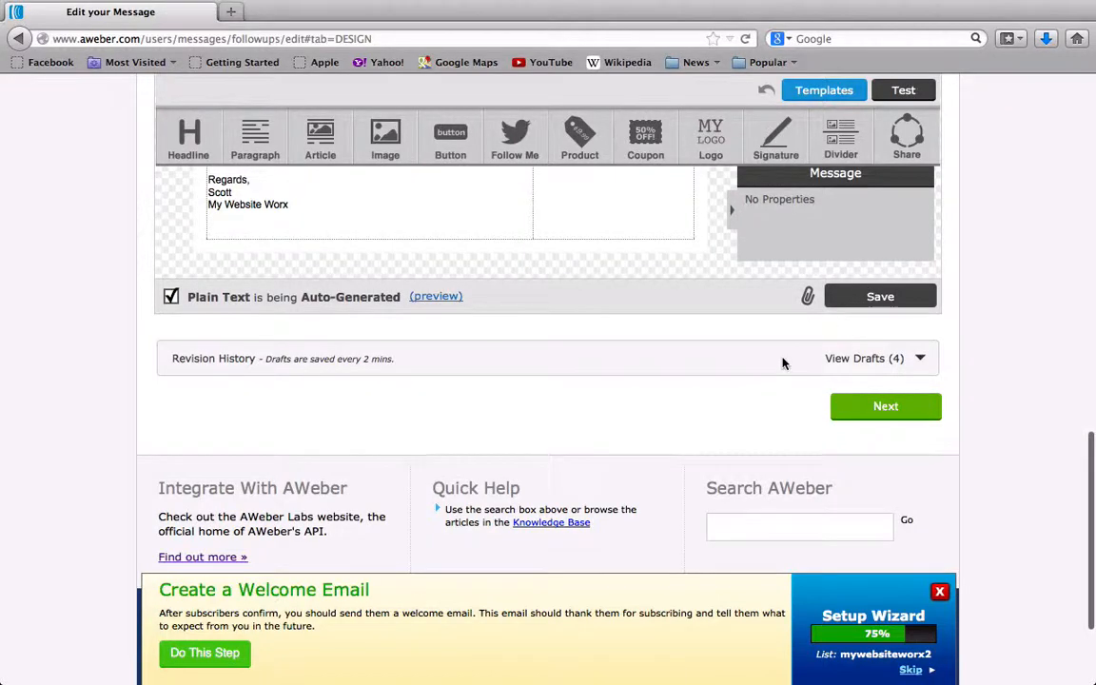
Continue to the message's settings, keep click tracking for website links on, and save and exit the follow-up email
{"action": "left_click", "coordinate": [865, 409]}
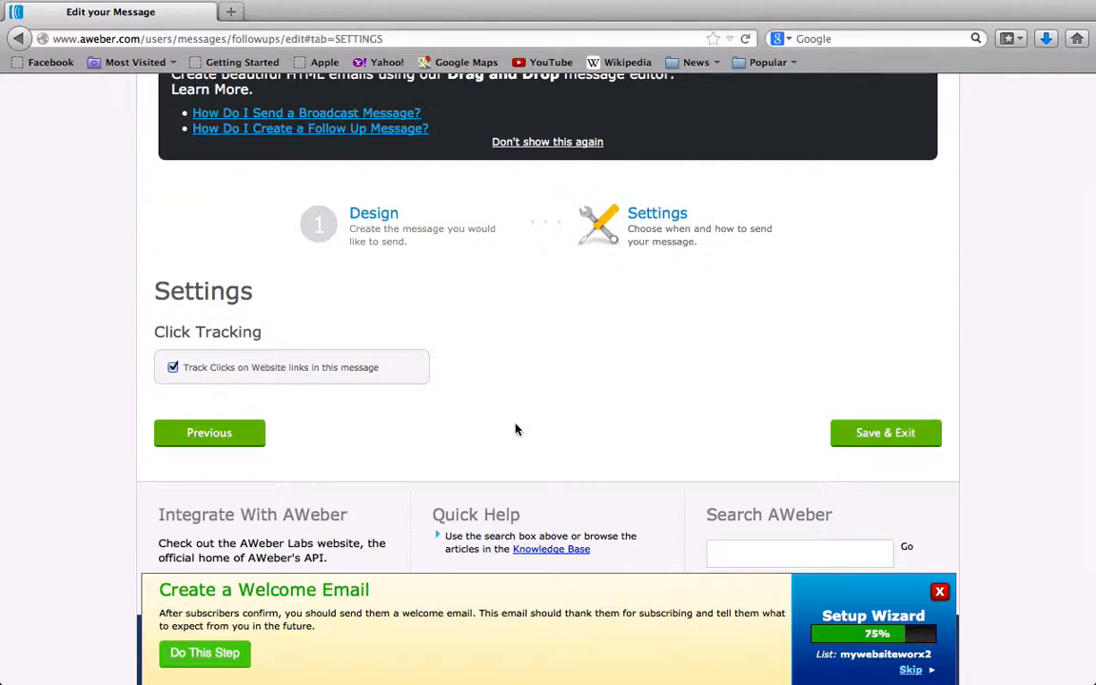
{"action": "left_click", "coordinate": [872, 440]}
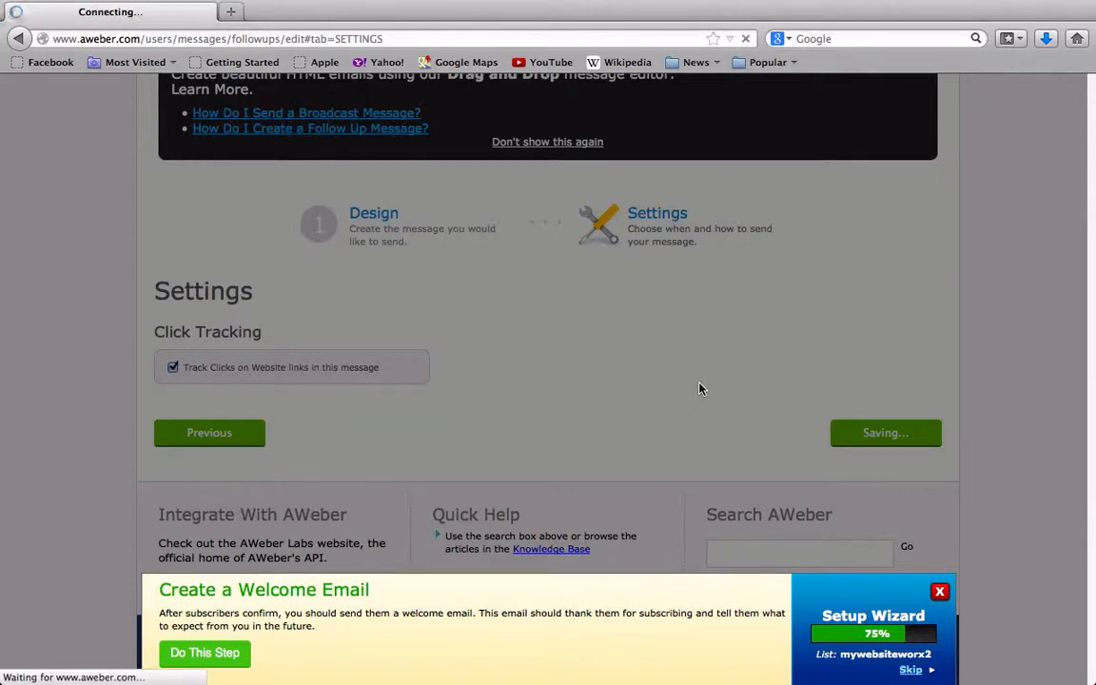
{"action": "scroll", "coordinate": [700, 388], "scroll_direction": "down", "scroll_amount": 2}
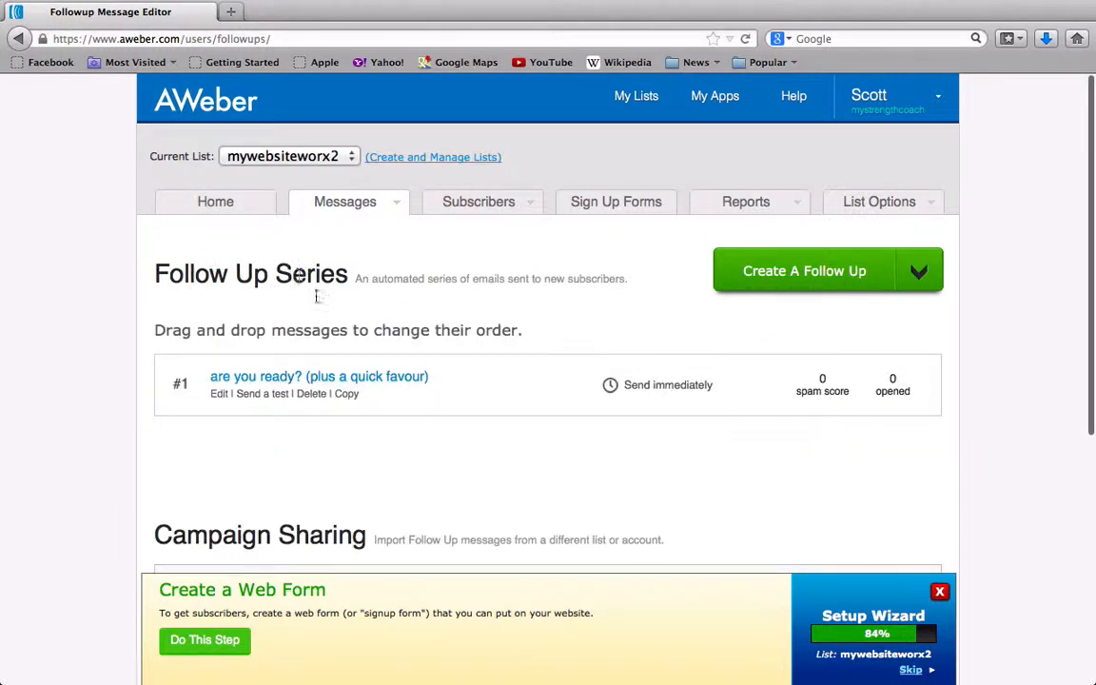
Reopen the "are you ready? (plus a quick favour)" follow-up for editing and look through its design page
{"action": "left_click", "coordinate": [219, 400]}
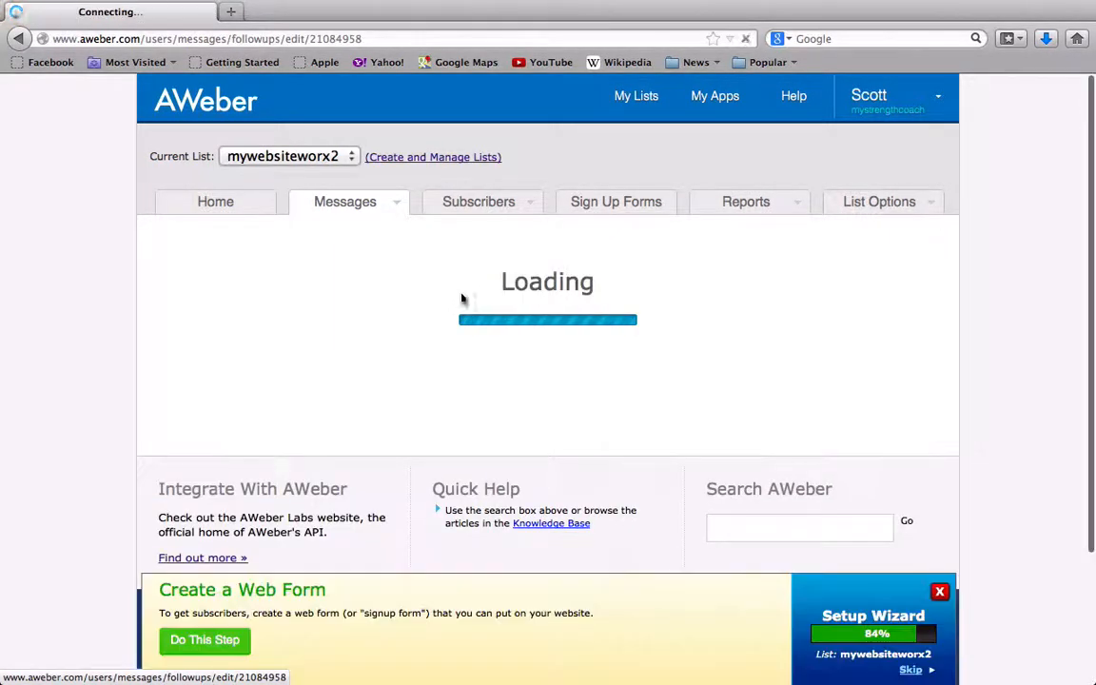
{"action": "scroll", "coordinate": [465, 422], "scroll_direction": "down", "scroll_amount": 5}
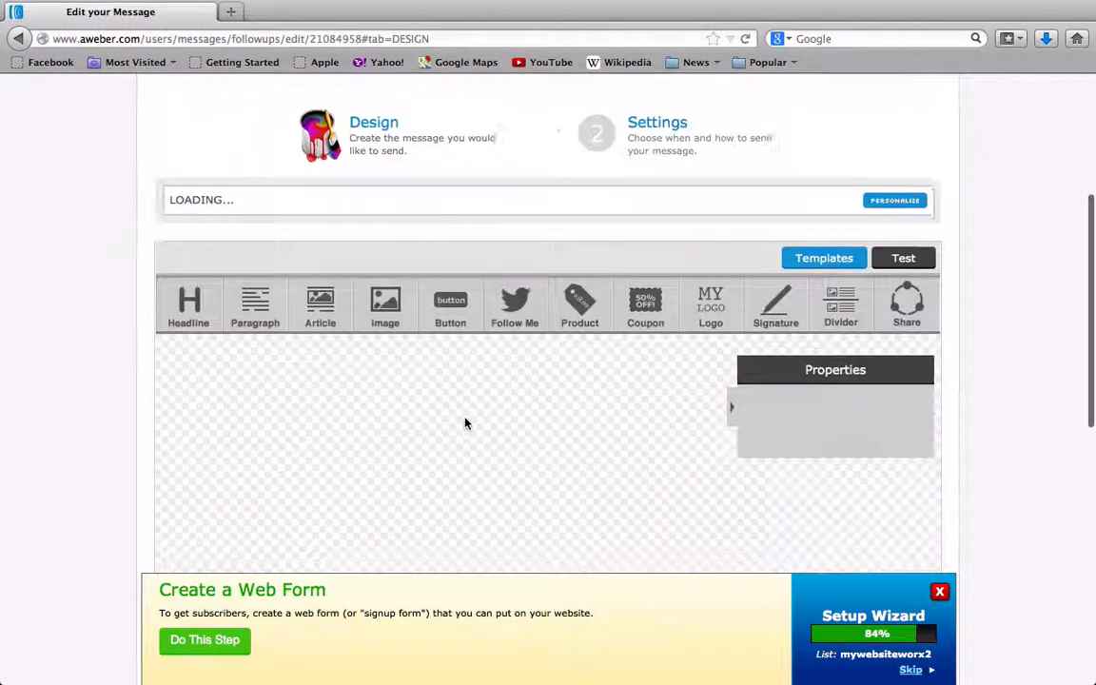
{"action": "scroll", "coordinate": [465, 422], "scroll_direction": "down", "scroll_amount": 3}
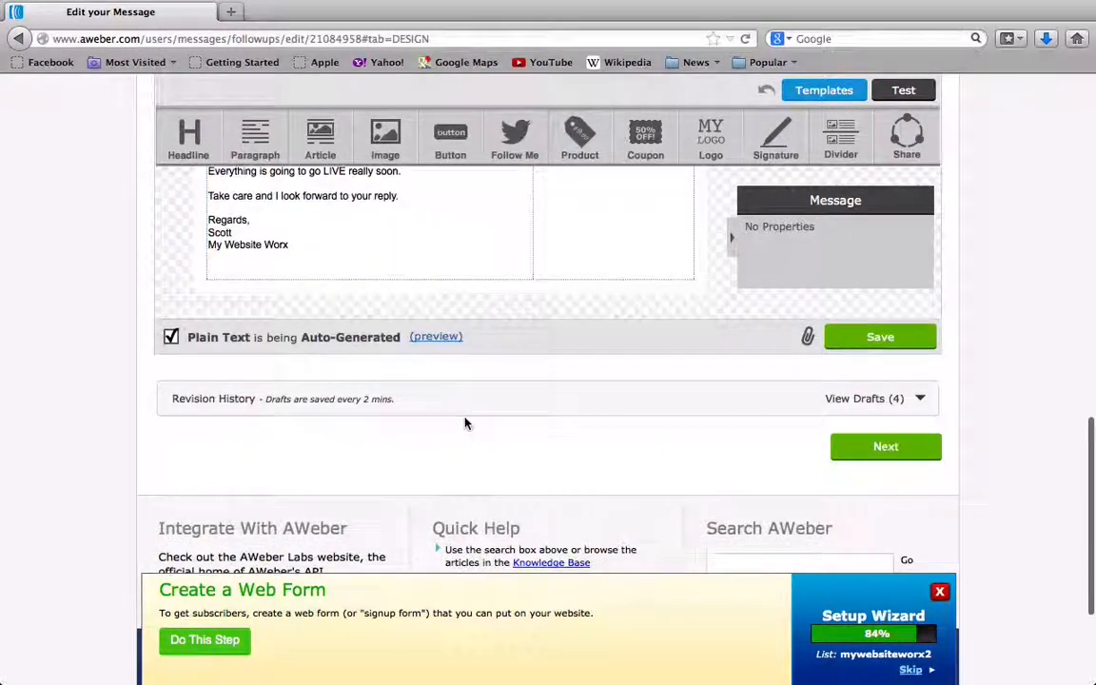
{"action": "scroll", "coordinate": [465, 422], "scroll_direction": "down", "scroll_amount": 3}
{"action": "scroll", "coordinate": [466, 422], "scroll_direction": "up", "scroll_amount": 5}
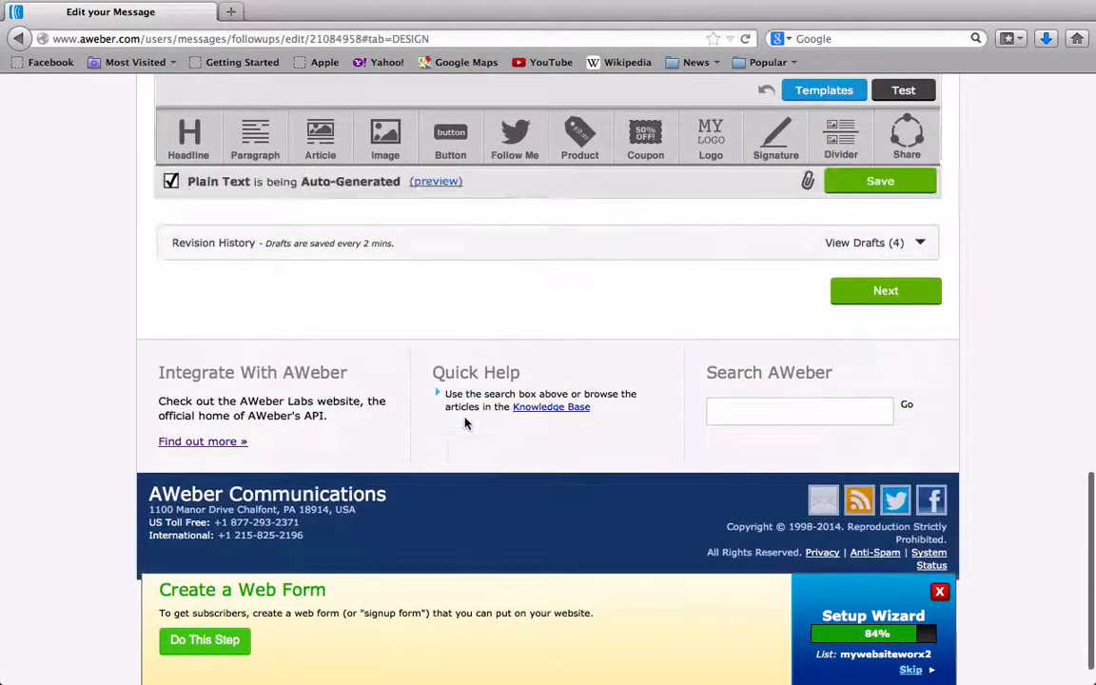
{"action": "scroll", "coordinate": [465, 423], "scroll_direction": "up", "scroll_amount": 8}
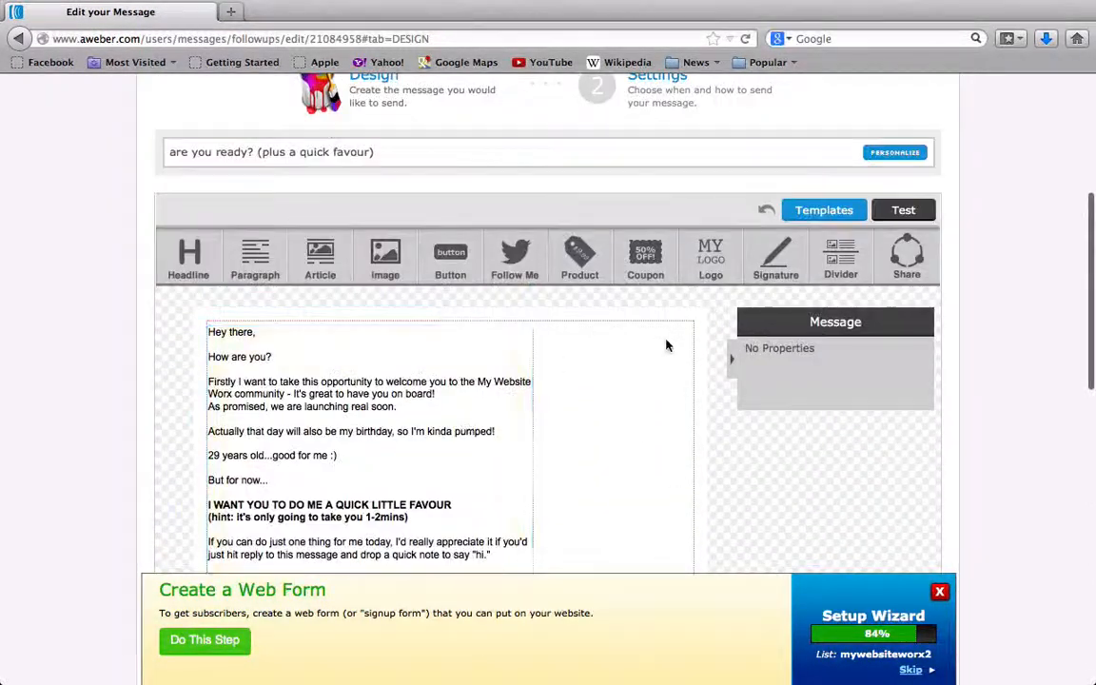
Preview the rendered email, clear the test recipient's e-mail address, and return to the message design without sending a test
{"action": "left_click", "coordinate": [903, 211]}
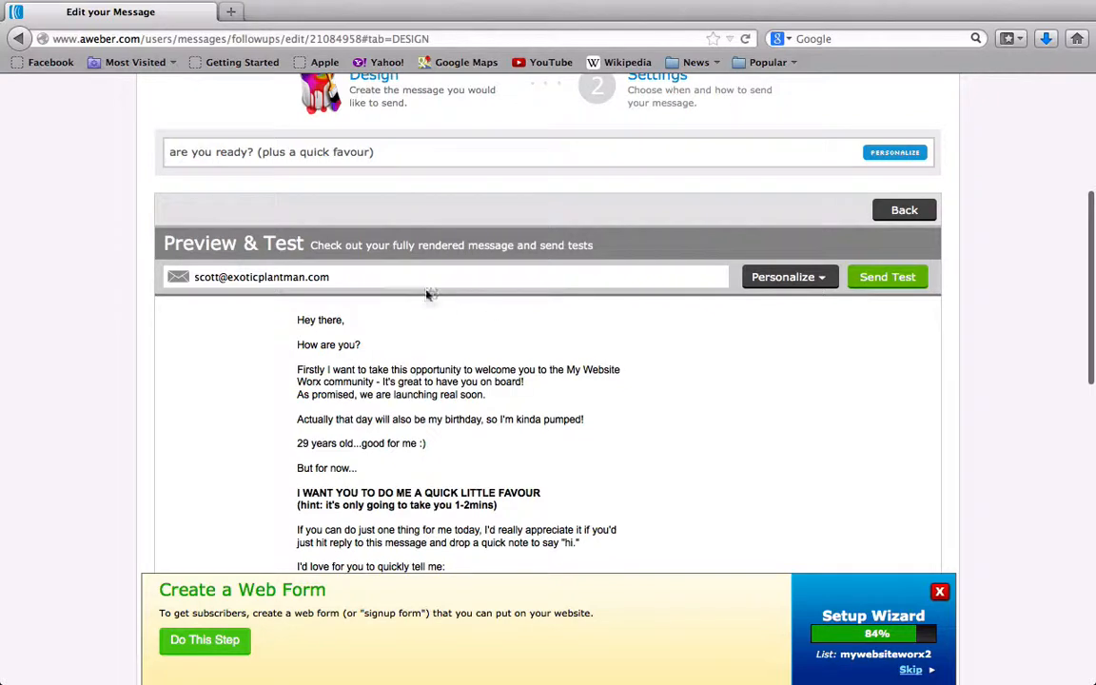
{"action": "triple_click", "coordinate": [256, 275]}
{"action": "key", "text": "BackSpace"}
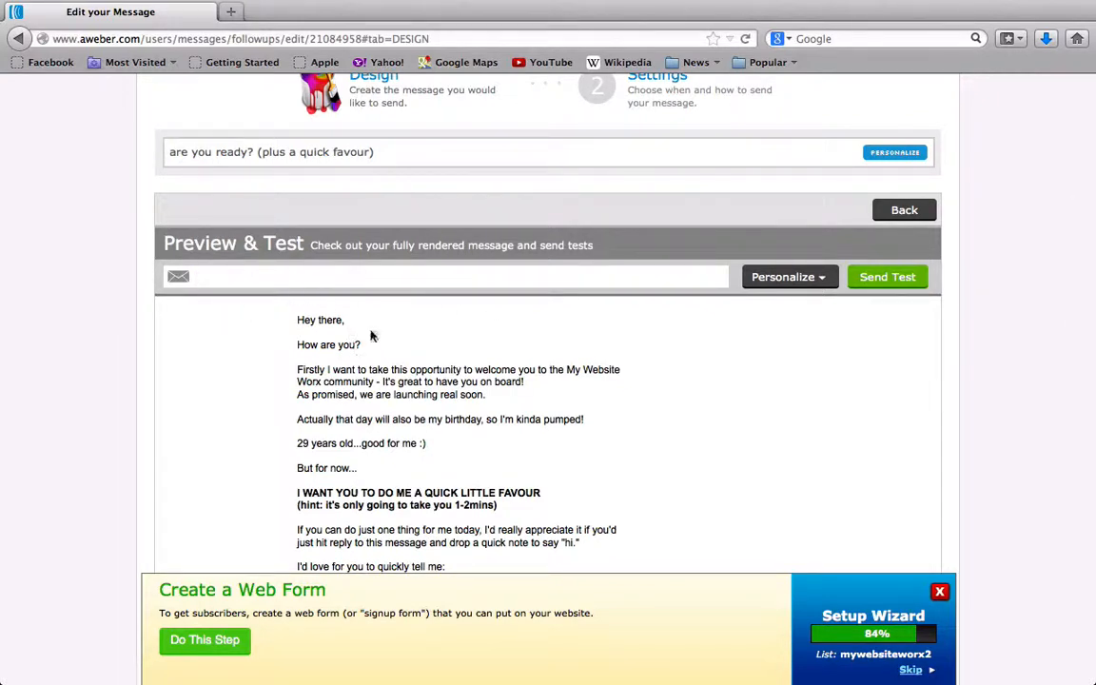
{"action": "scroll", "coordinate": [401, 433], "scroll_direction": "down", "scroll_amount": 1}
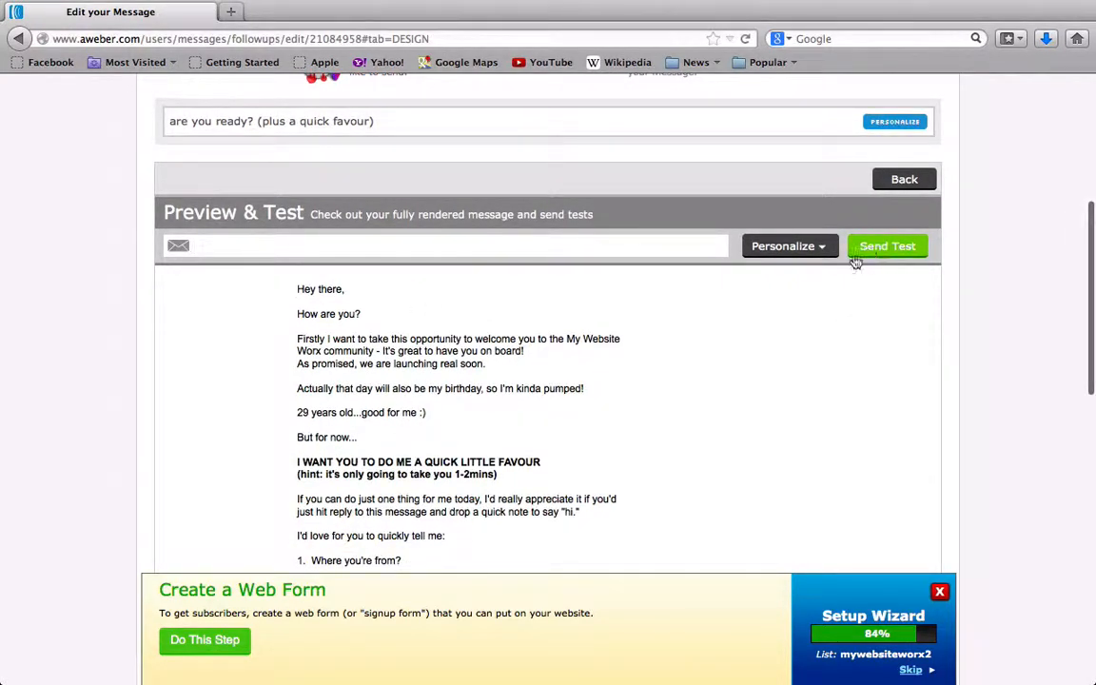
{"action": "left_click", "coordinate": [895, 184]}
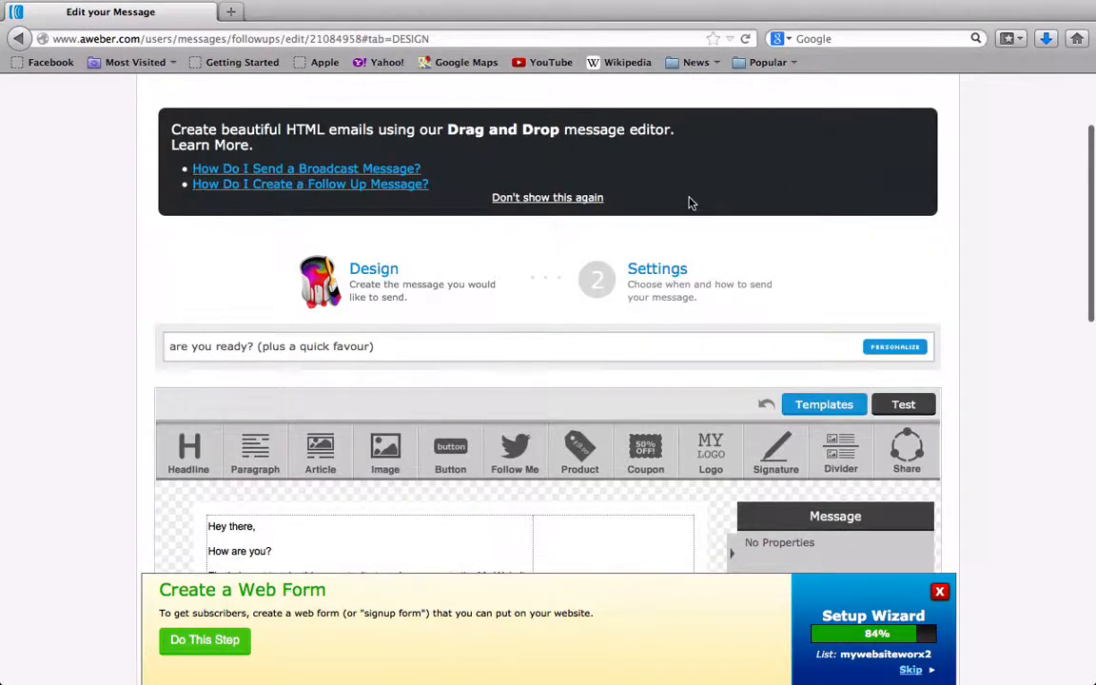
Review the finished email's subject and body text from the greeting through to the sign-off
{"action": "scroll", "coordinate": [526, 352], "scroll_direction": "down", "scroll_amount": 5}
{"action": "scroll", "coordinate": [528, 357], "scroll_direction": "down", "scroll_amount": 5}
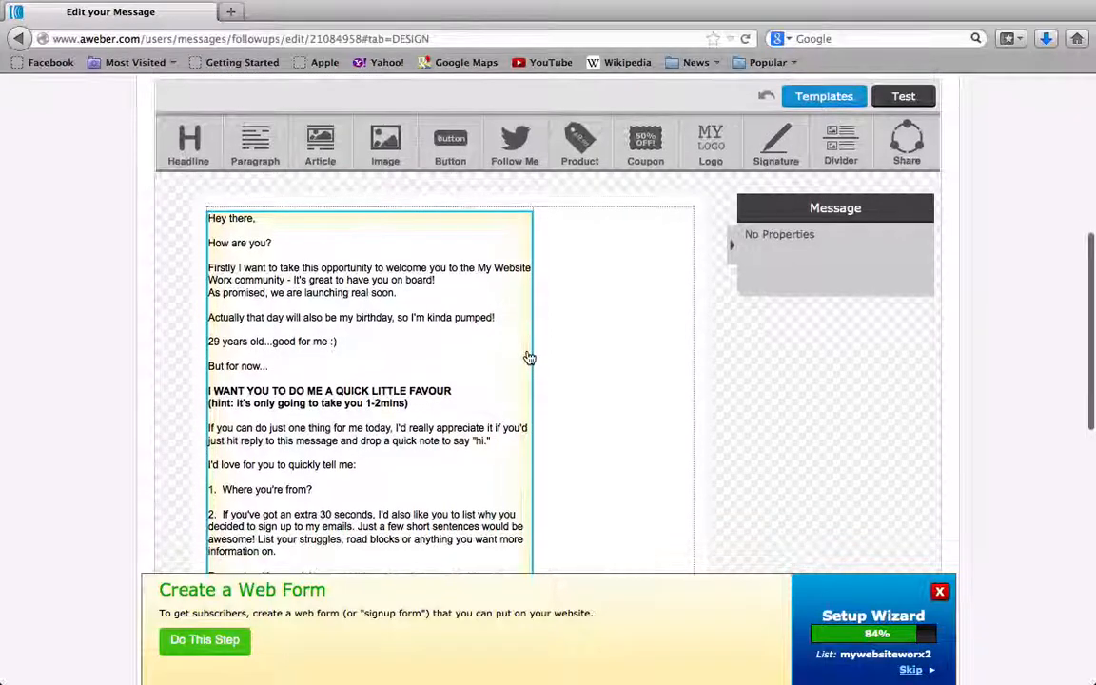
{"action": "scroll", "coordinate": [528, 357], "scroll_direction": "up", "scroll_amount": 5}
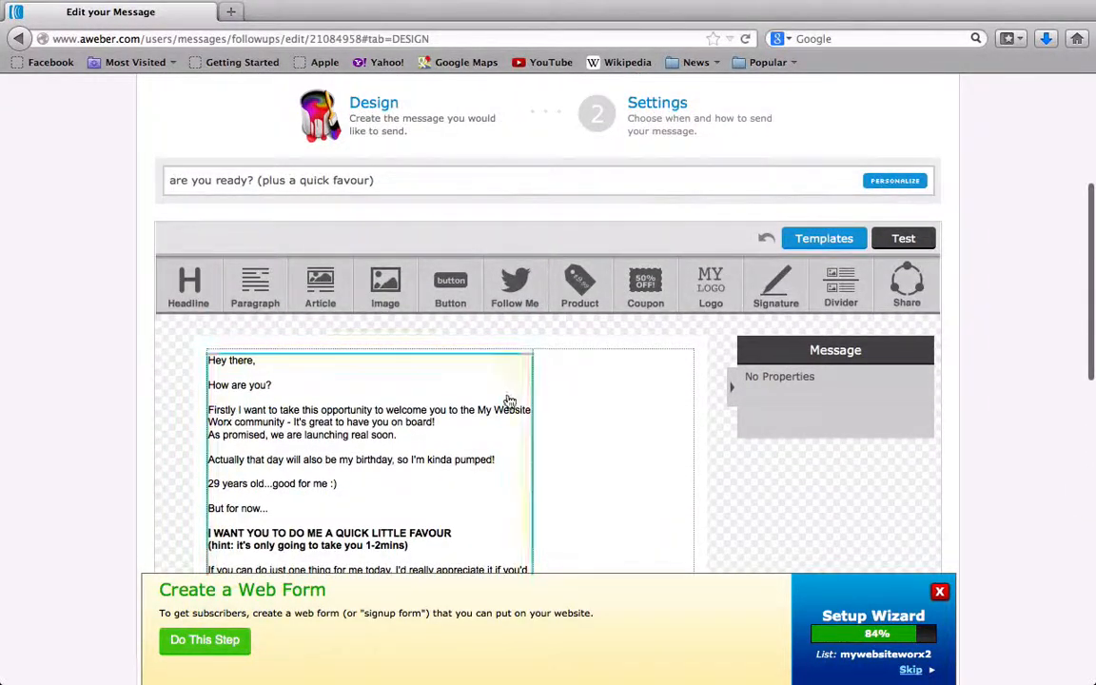
{"action": "scroll", "coordinate": [565, 394], "scroll_direction": "up", "scroll_amount": 2}
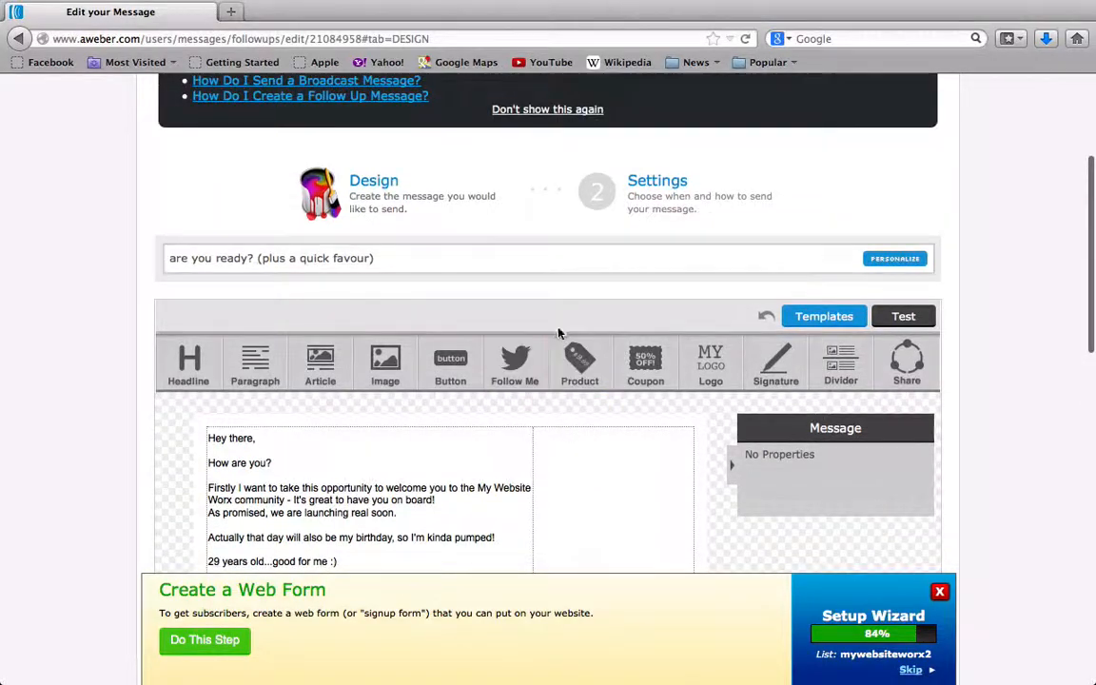
{"action": "scroll", "coordinate": [550, 396], "scroll_direction": "down", "scroll_amount": 5}
{"action": "scroll", "coordinate": [550, 398], "scroll_direction": "down", "scroll_amount": 6}
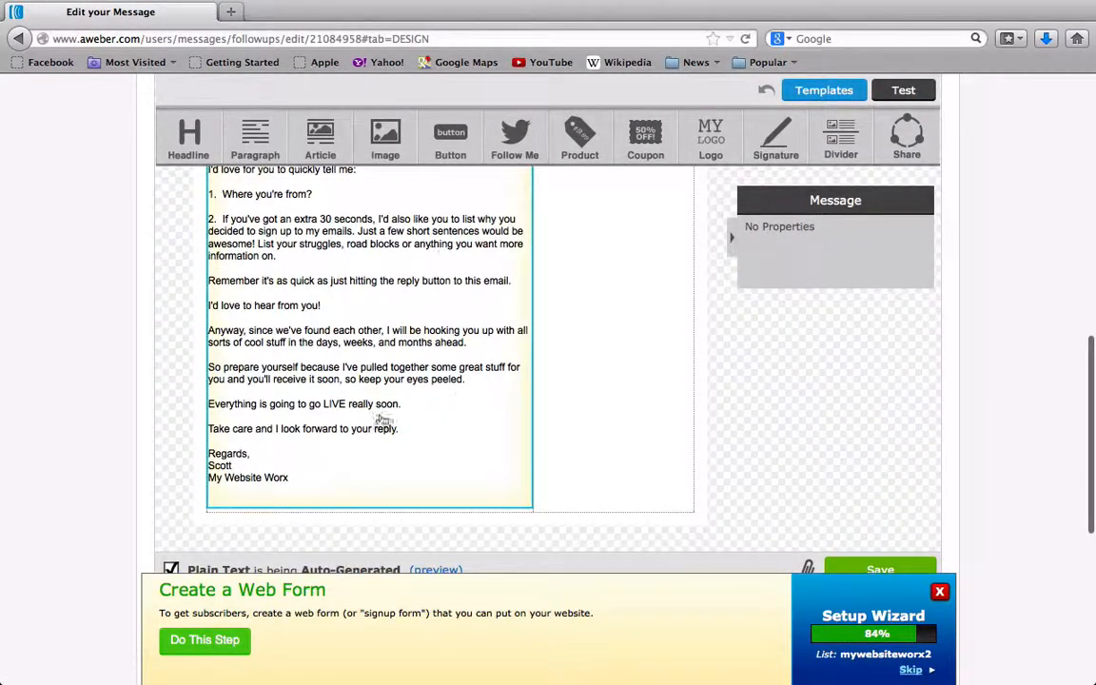
{"action": "scroll", "coordinate": [397, 274], "scroll_direction": "up", "scroll_amount": 1}
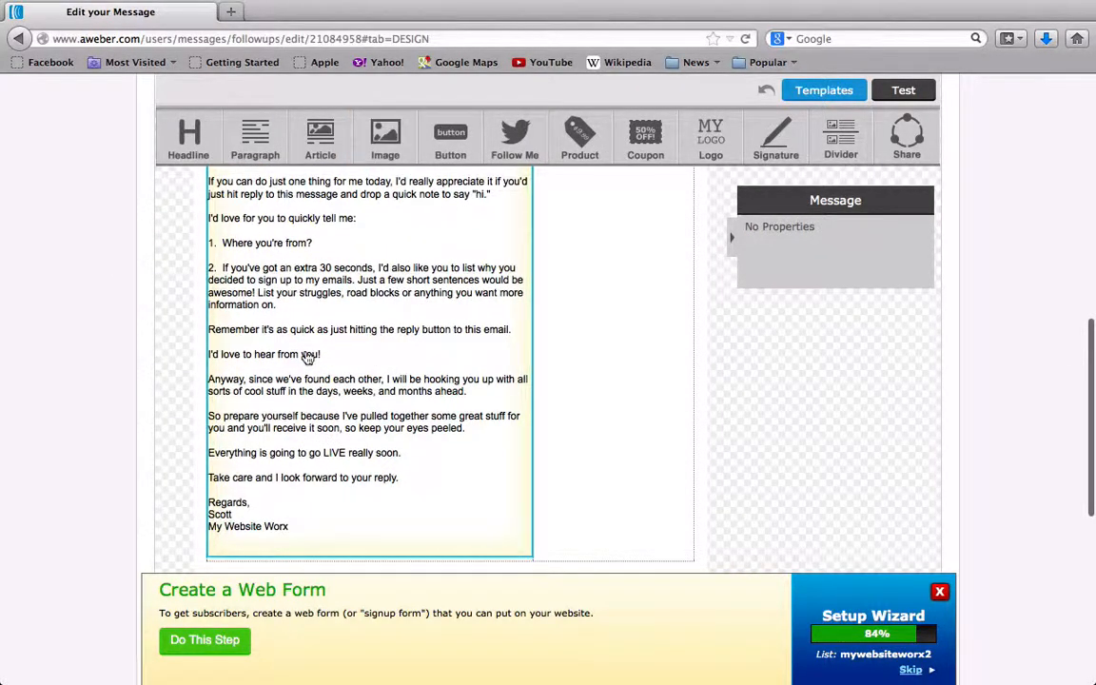
{"action": "scroll", "coordinate": [286, 357], "scroll_direction": "up", "scroll_amount": 3}
{"action": "scroll", "coordinate": [306, 357], "scroll_direction": "up", "scroll_amount": 1}
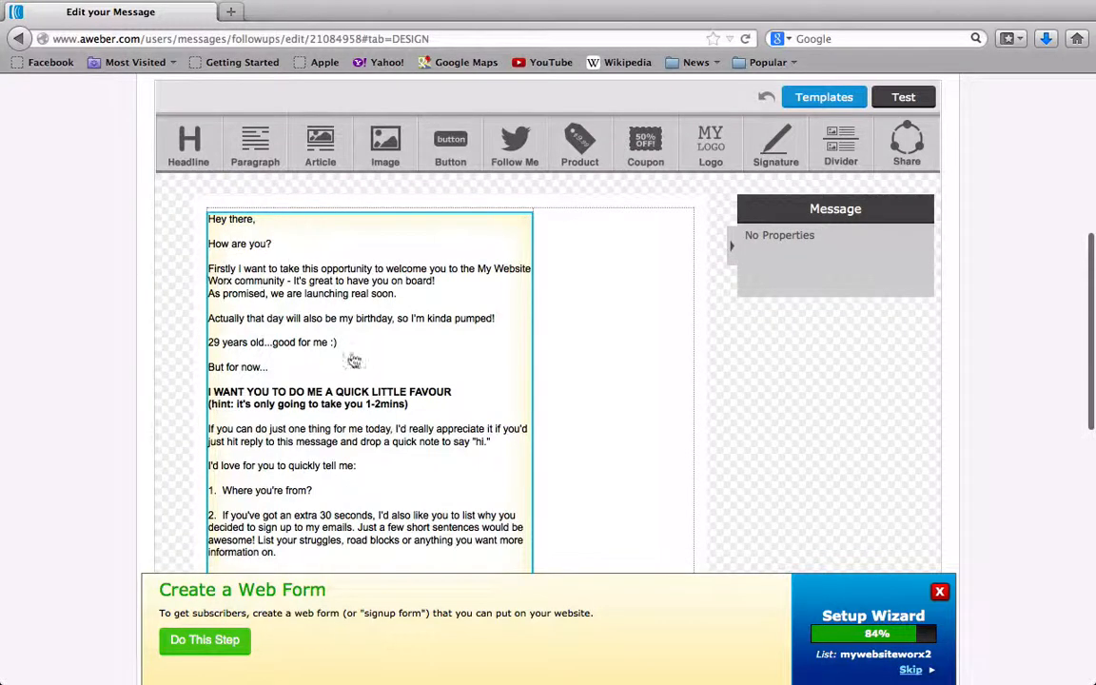
{"action": "scroll", "coordinate": [309, 407], "scroll_direction": "down", "scroll_amount": 4}
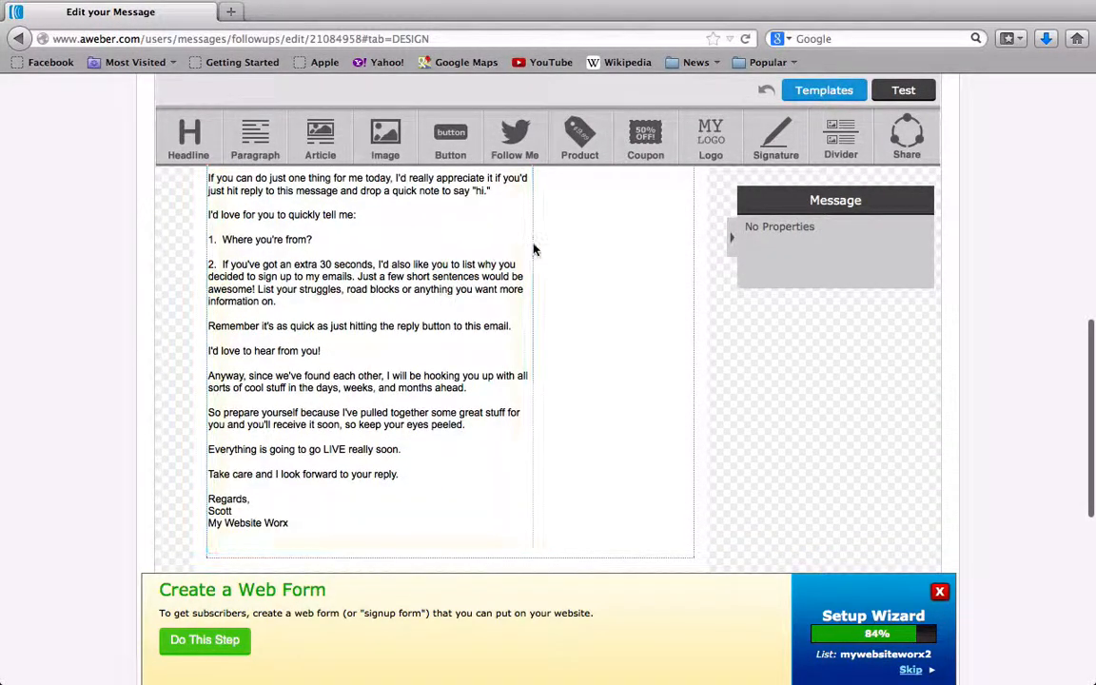
{"action": "mouse_move", "coordinate": [578, 14]}
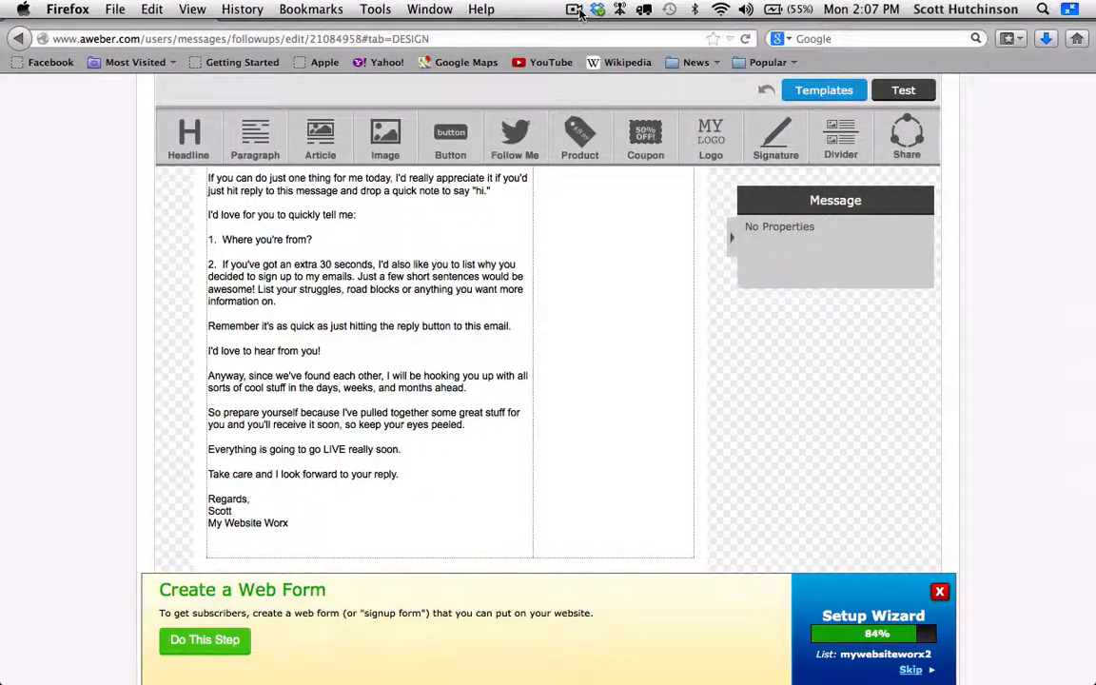